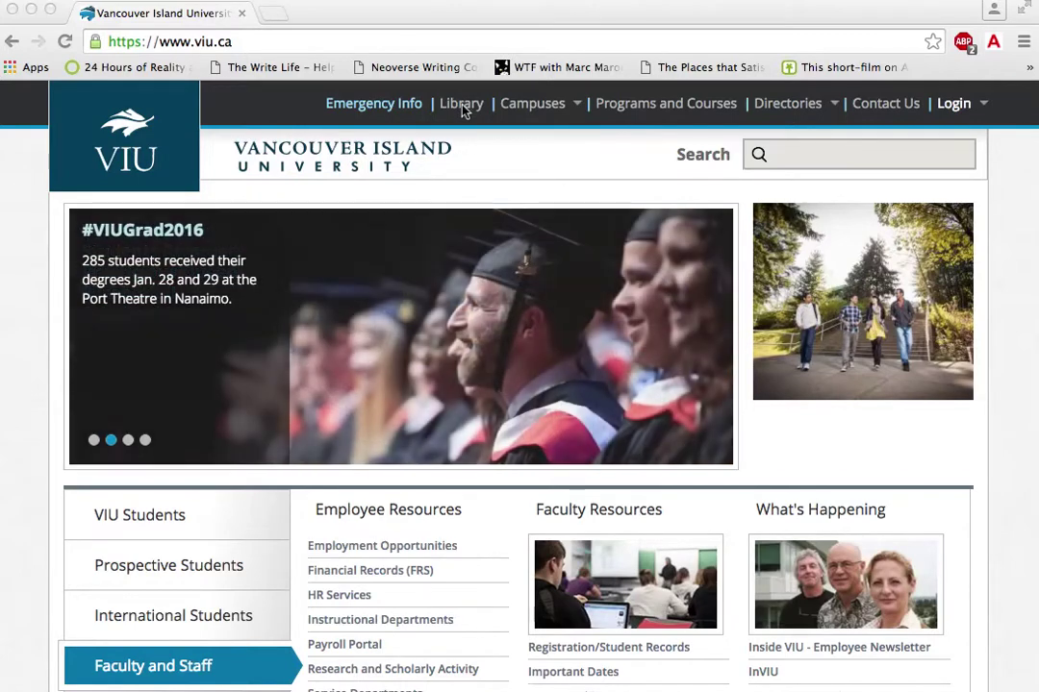
# Step: From the VIU Library home page, run a LibrarySearch for 'tuna'
pyautogui.click(460, 109)
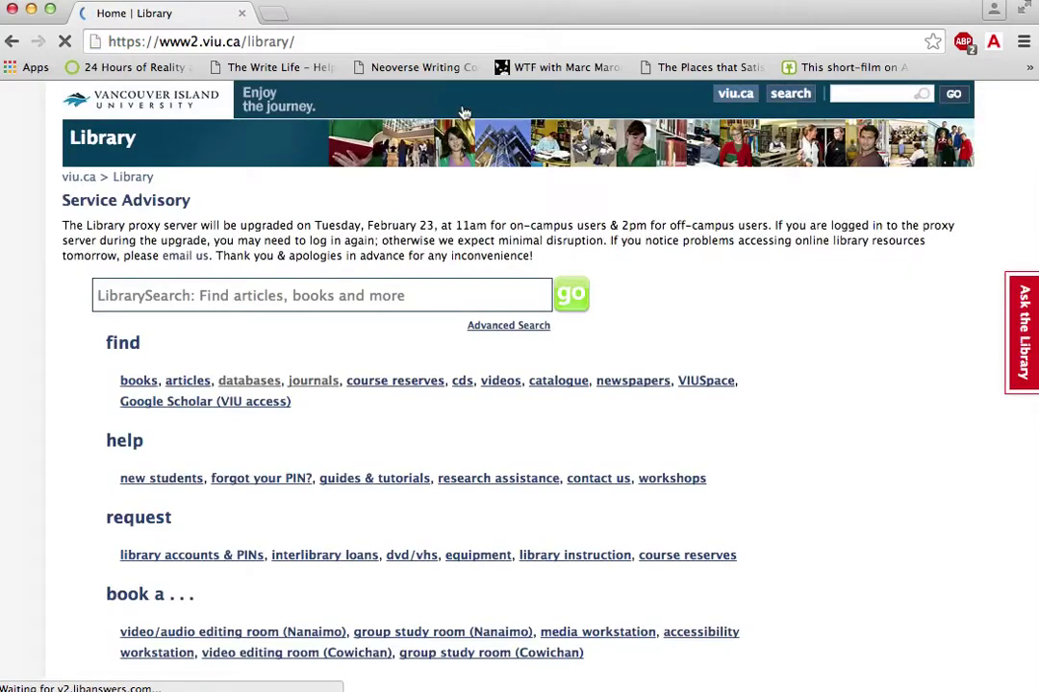
pyautogui.click(258, 293)
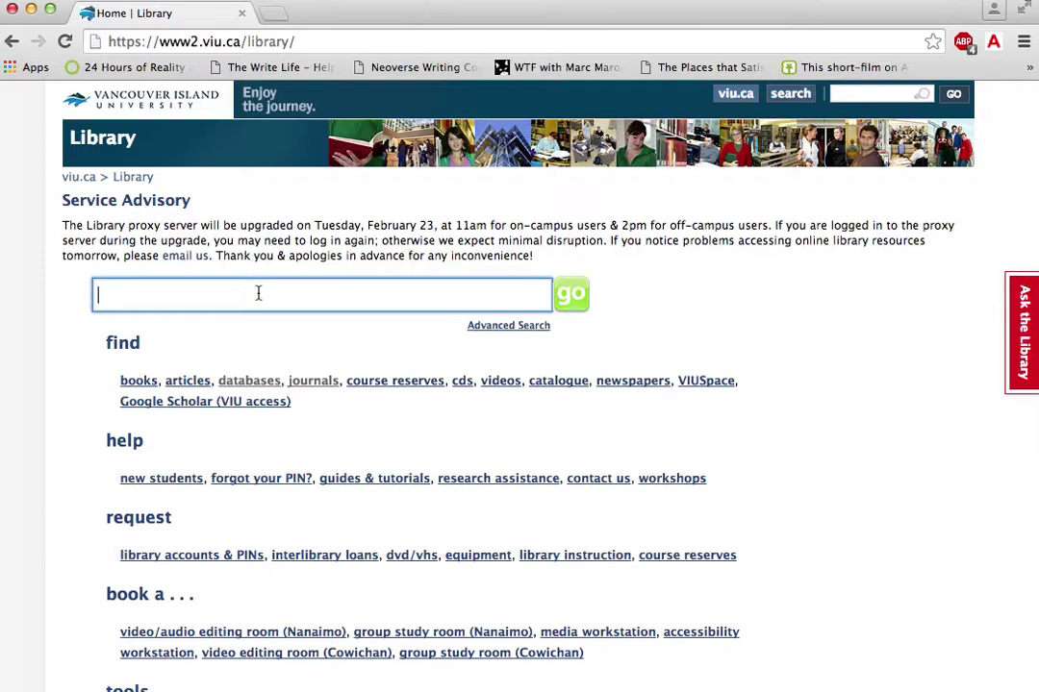
pyautogui.write('tuna')
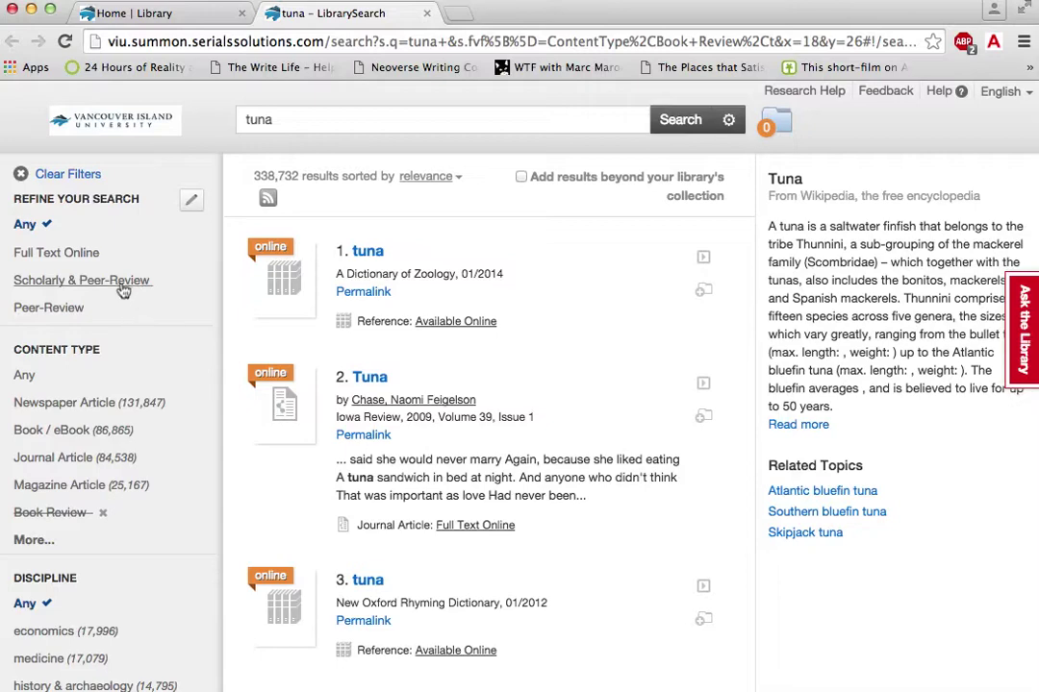
# Step: Limit the tuna results to Scholarly & Peer-Review, Journal Article and the biology discipline
pyautogui.click(123, 285)
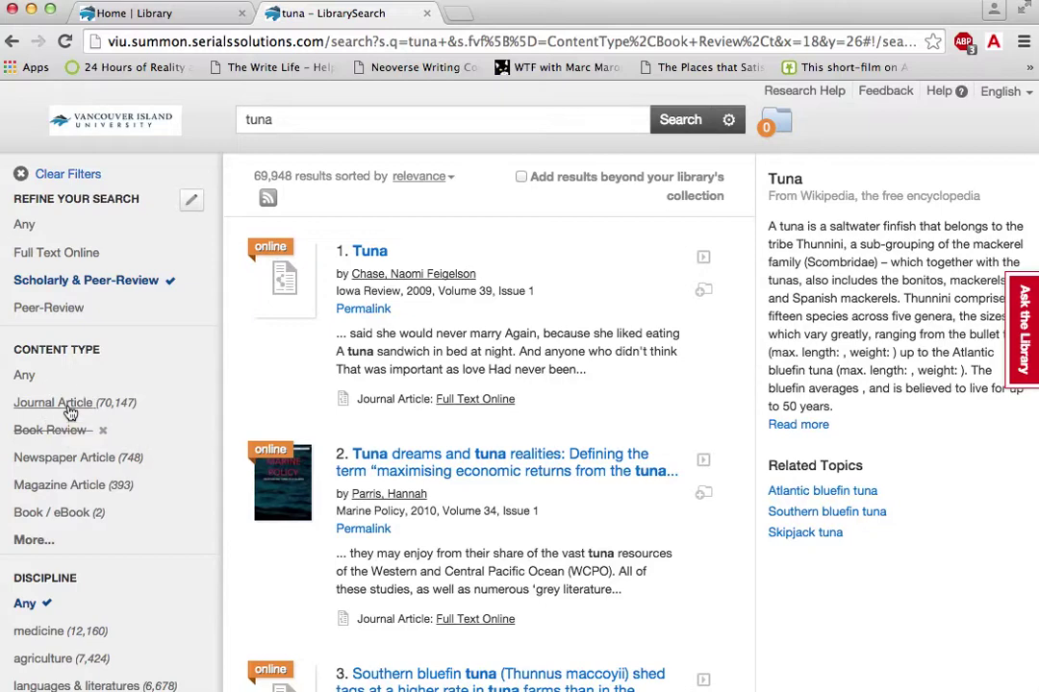
pyautogui.click(58, 404)
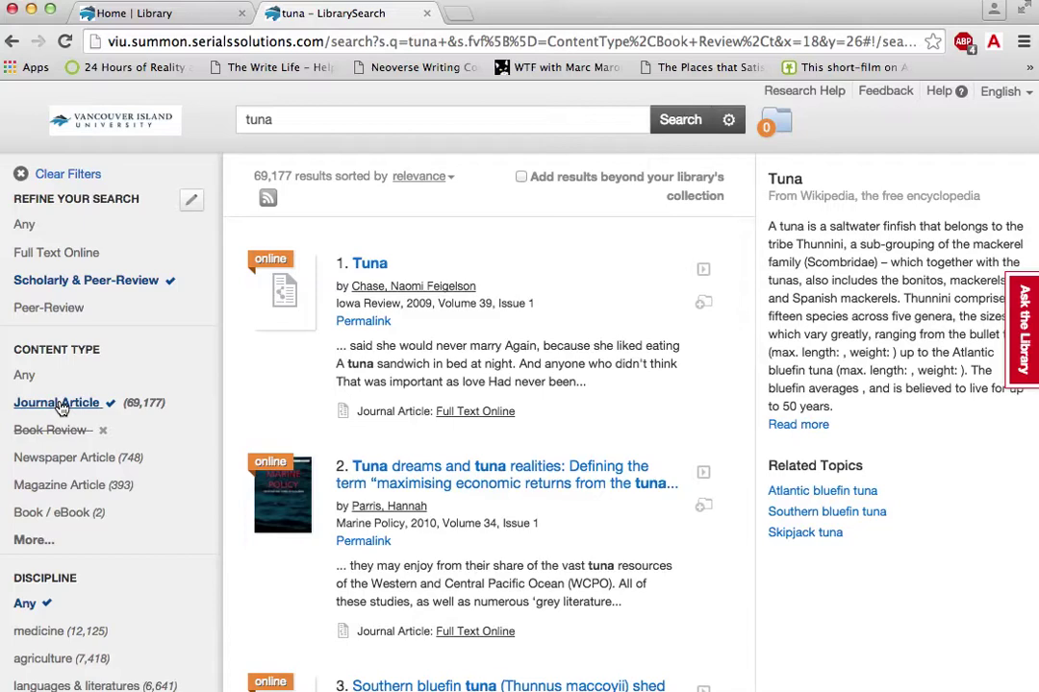
pyautogui.scroll(-1, 190, 469)
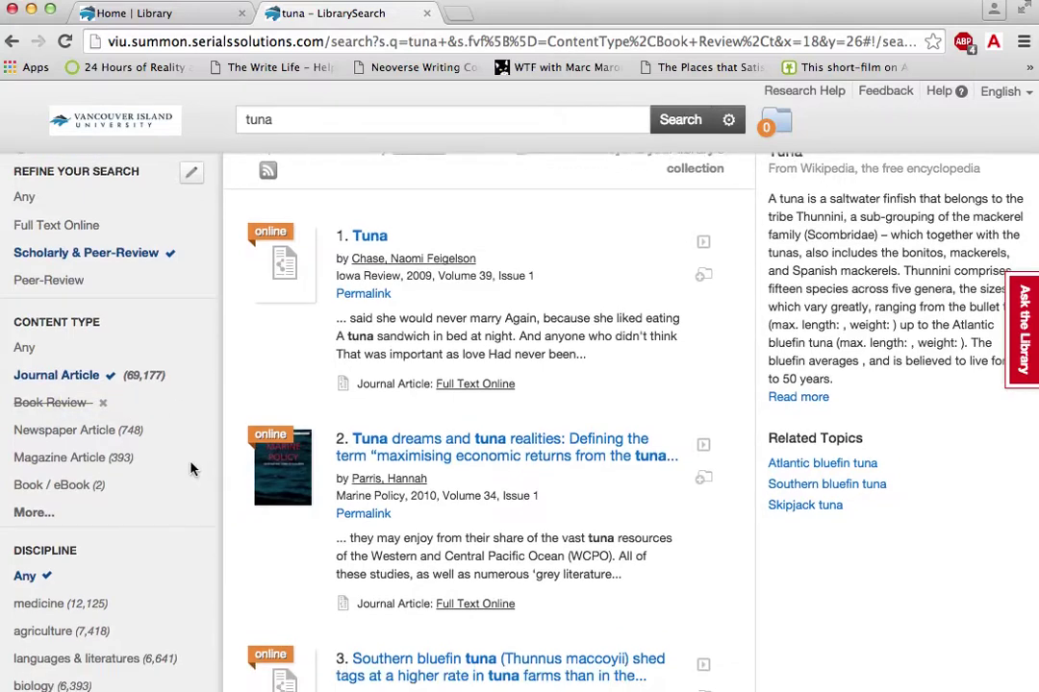
pyautogui.scroll(-5, 190, 470)
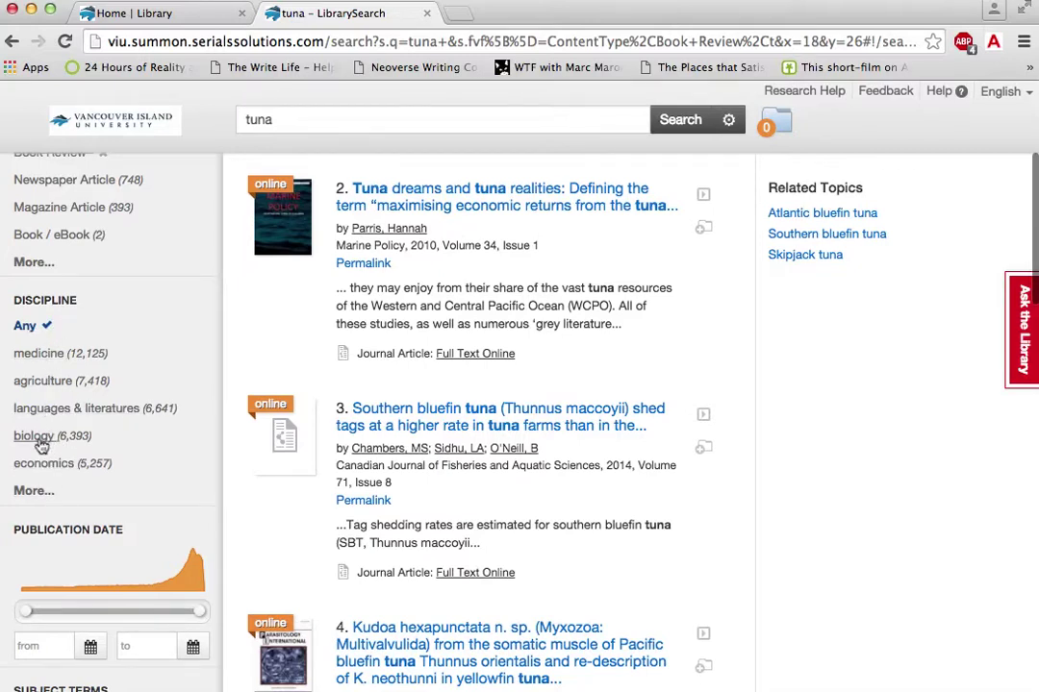
pyautogui.click(40, 442)
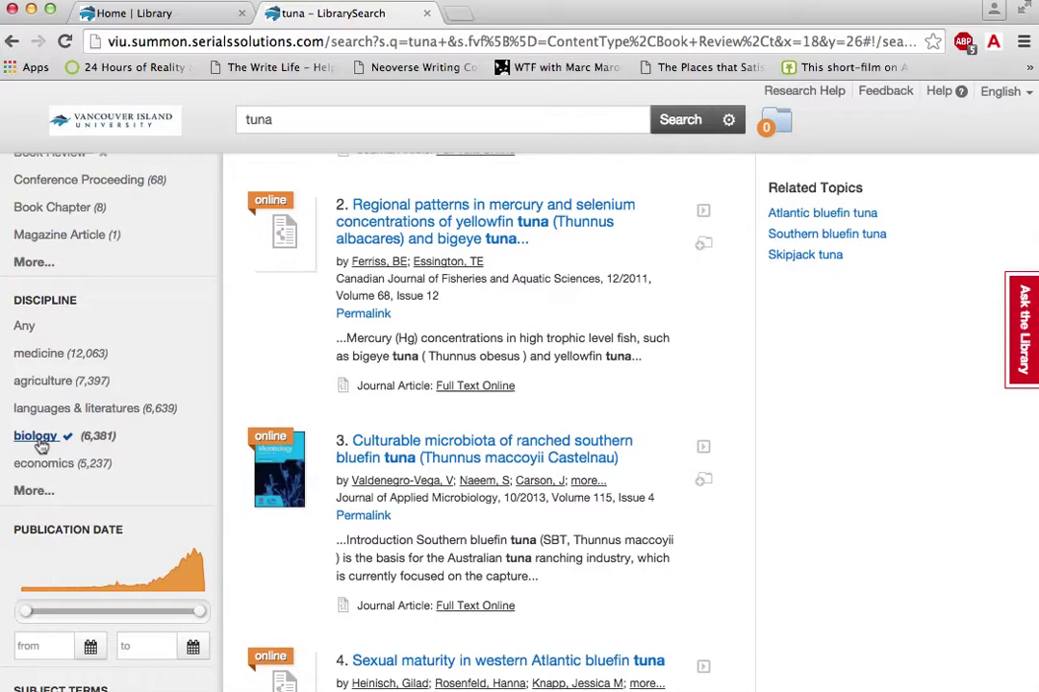
pyautogui.scroll(-4, 161, 494)
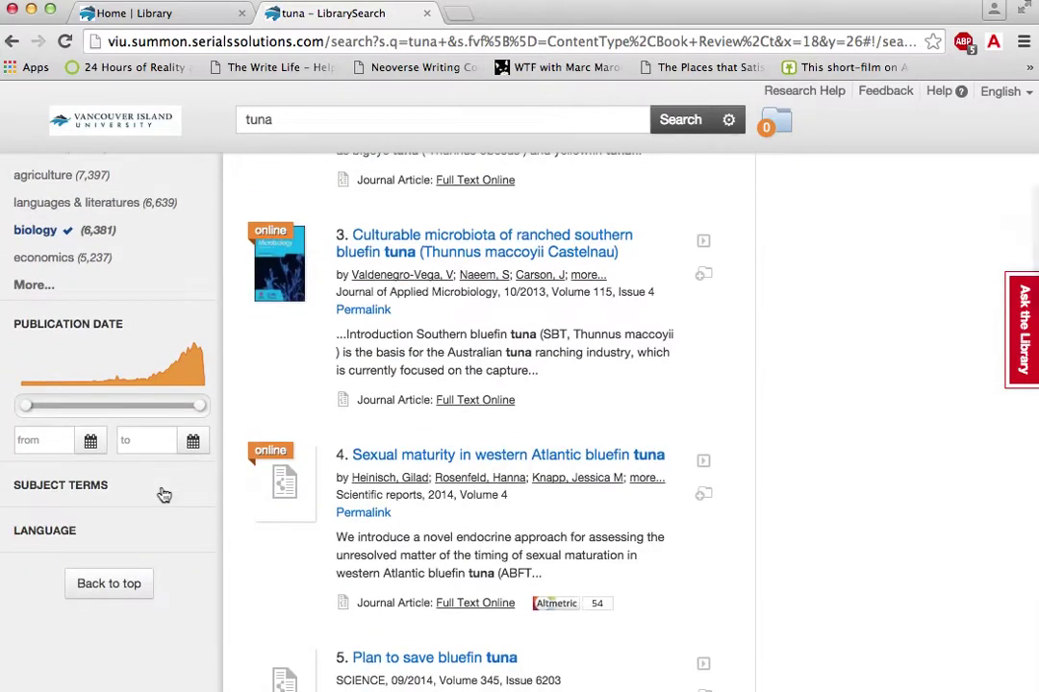
# Step: Set the publication date start to January 2, 2011
pyautogui.click(90, 448)
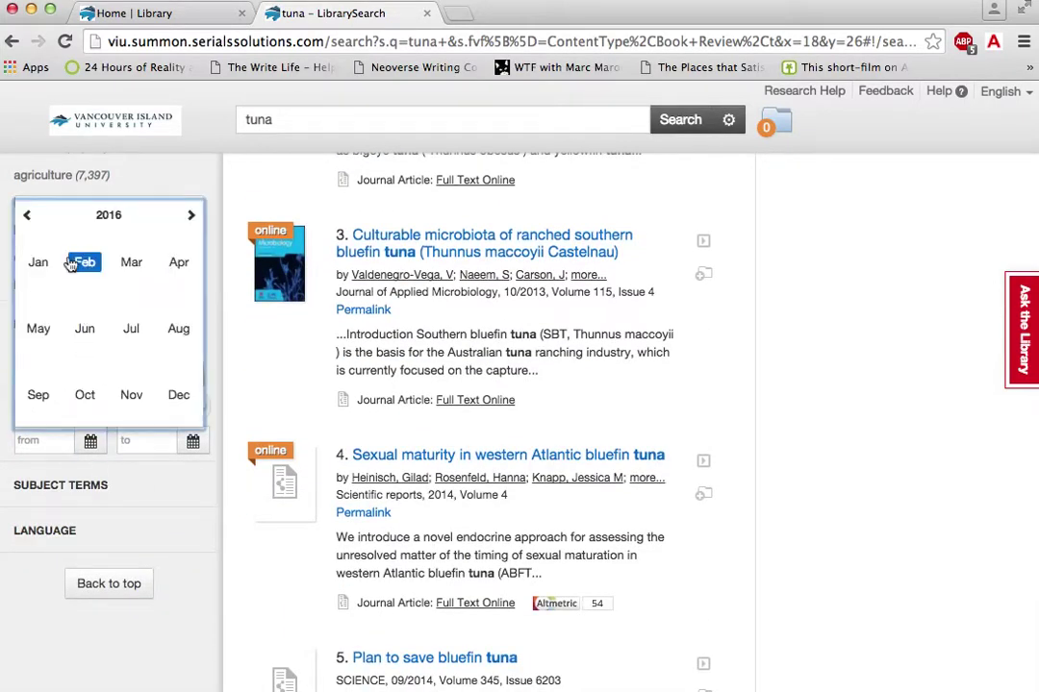
pyautogui.click(26, 221)
pyautogui.click(27, 218)
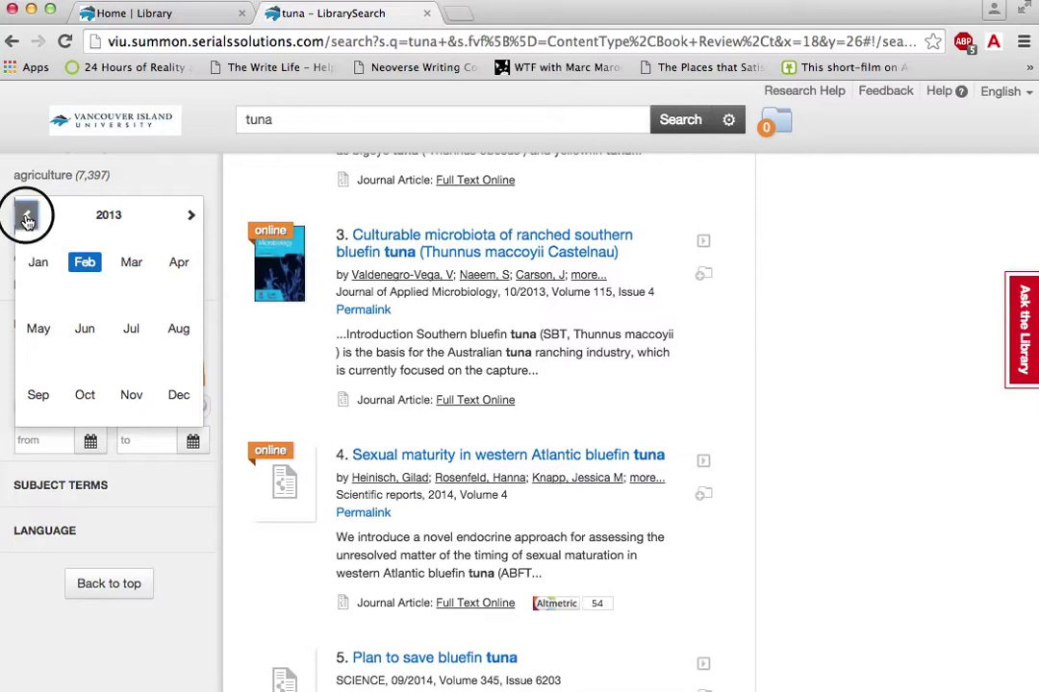
pyautogui.click(27, 217)
pyautogui.click(27, 217)
pyautogui.click(27, 217)
pyautogui.click(191, 215)
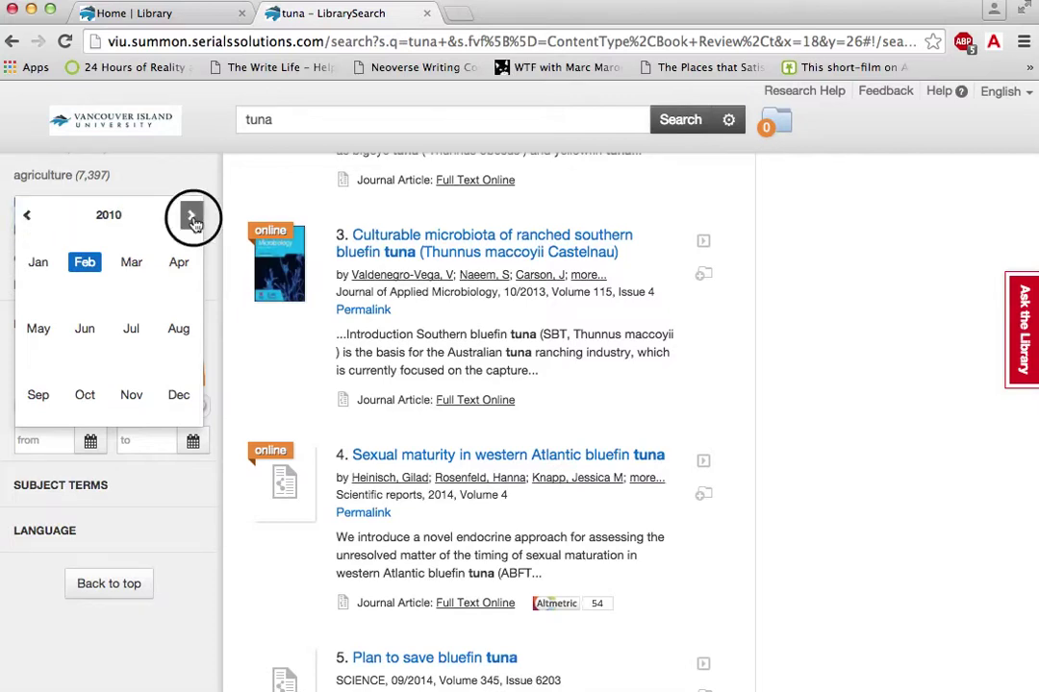
pyautogui.click(44, 264)
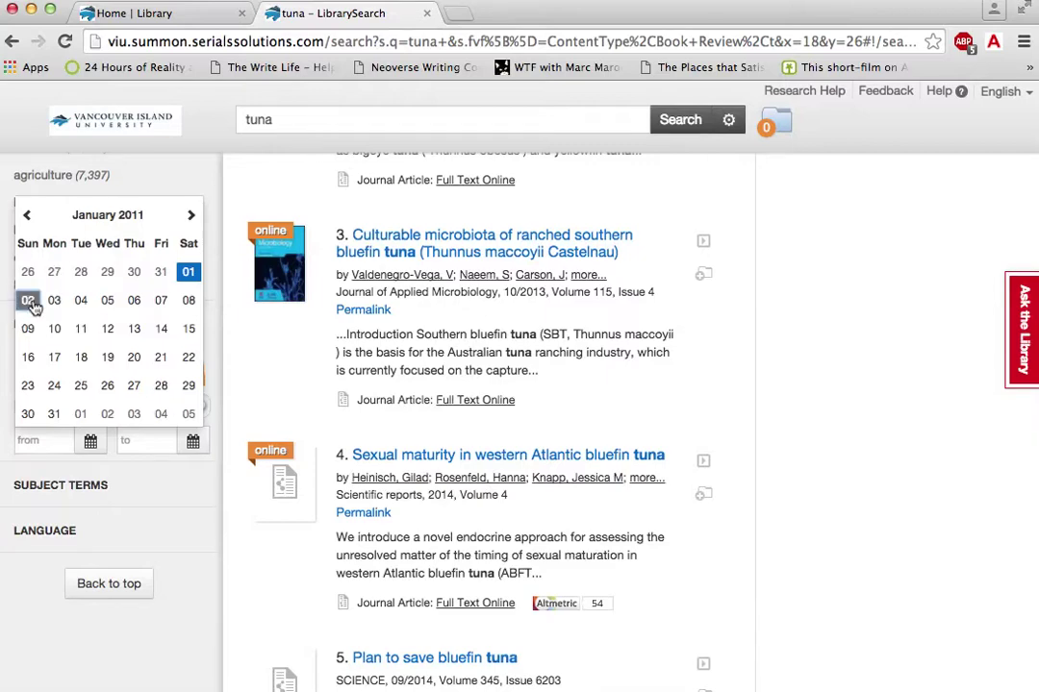
pyautogui.click(29, 300)
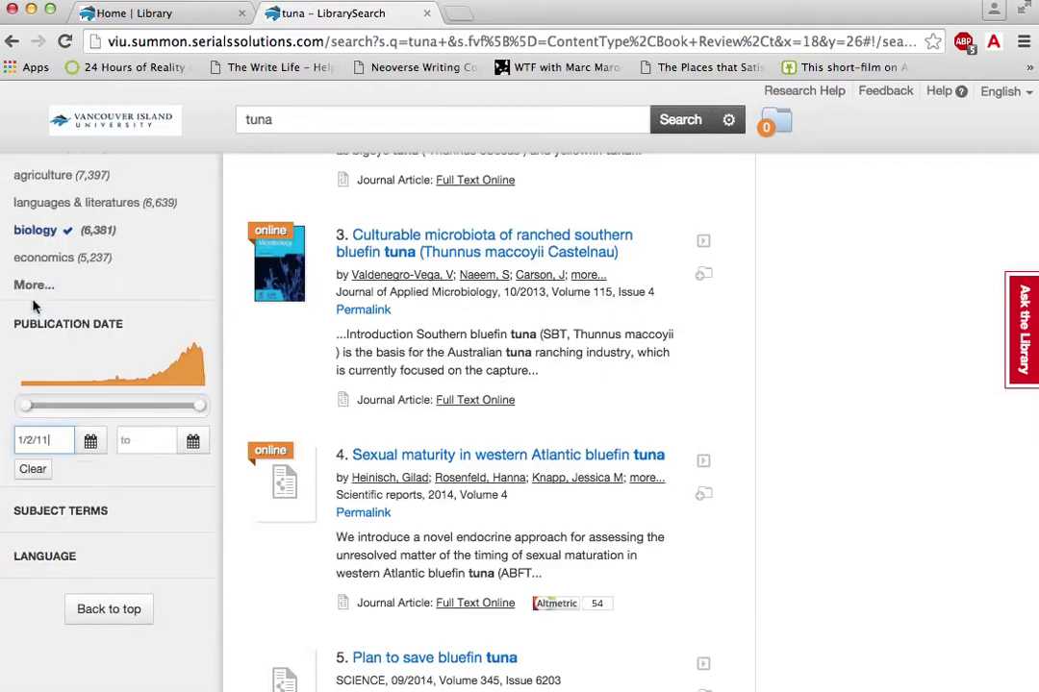
pyautogui.click(192, 445)
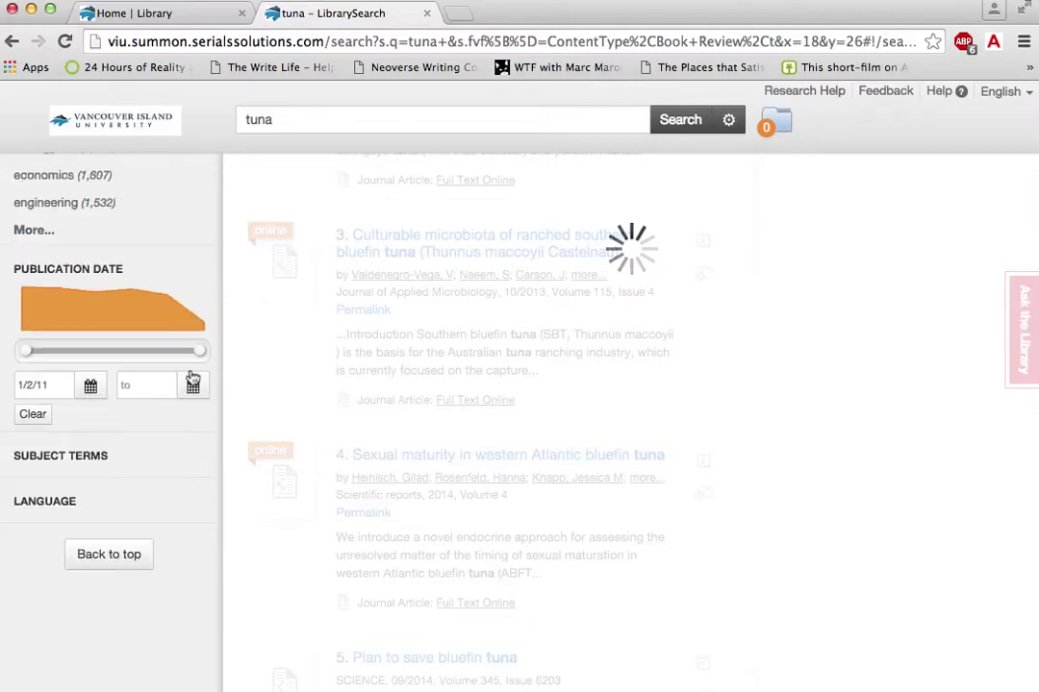
# Step: Set the publication date end to January 3, 2016 and apply the range
pyautogui.click(193, 386)
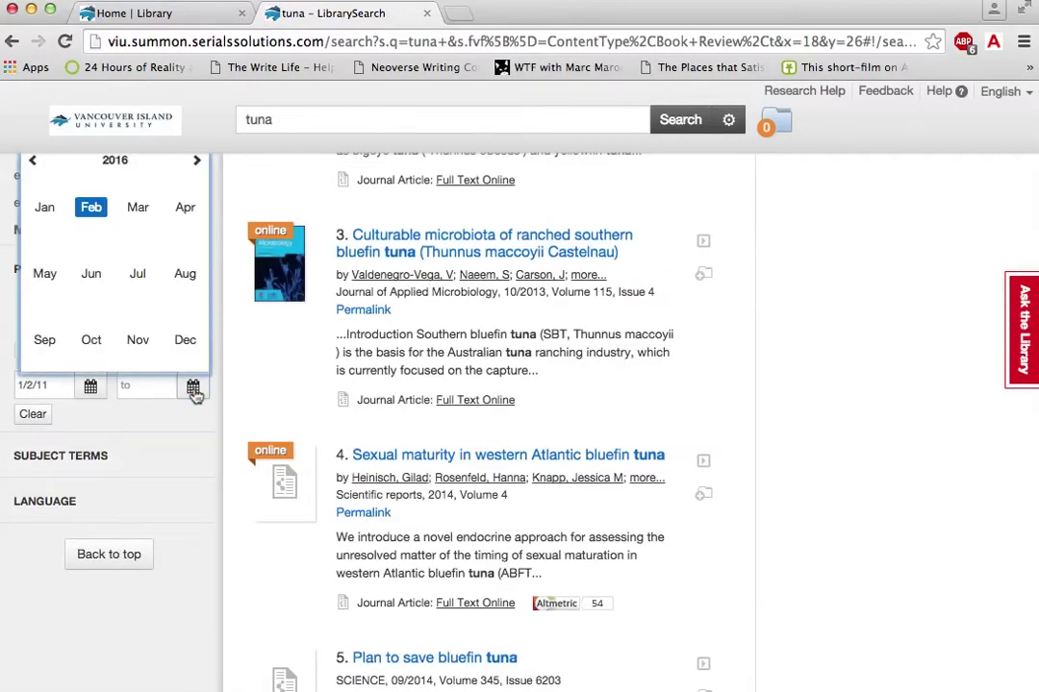
pyautogui.click(45, 208)
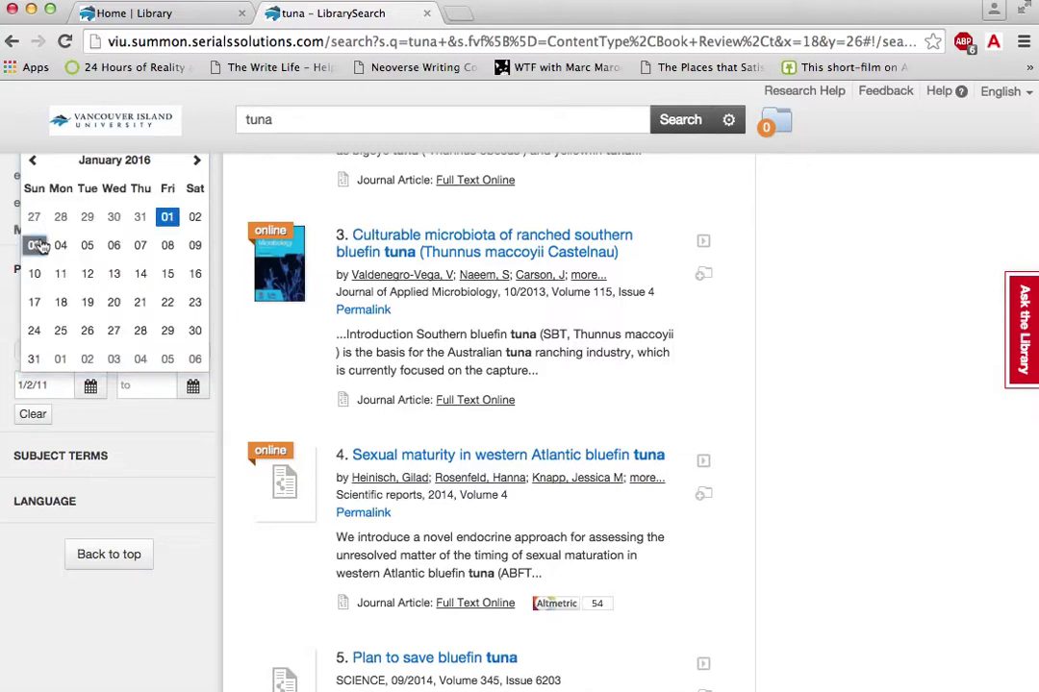
pyautogui.click(37, 244)
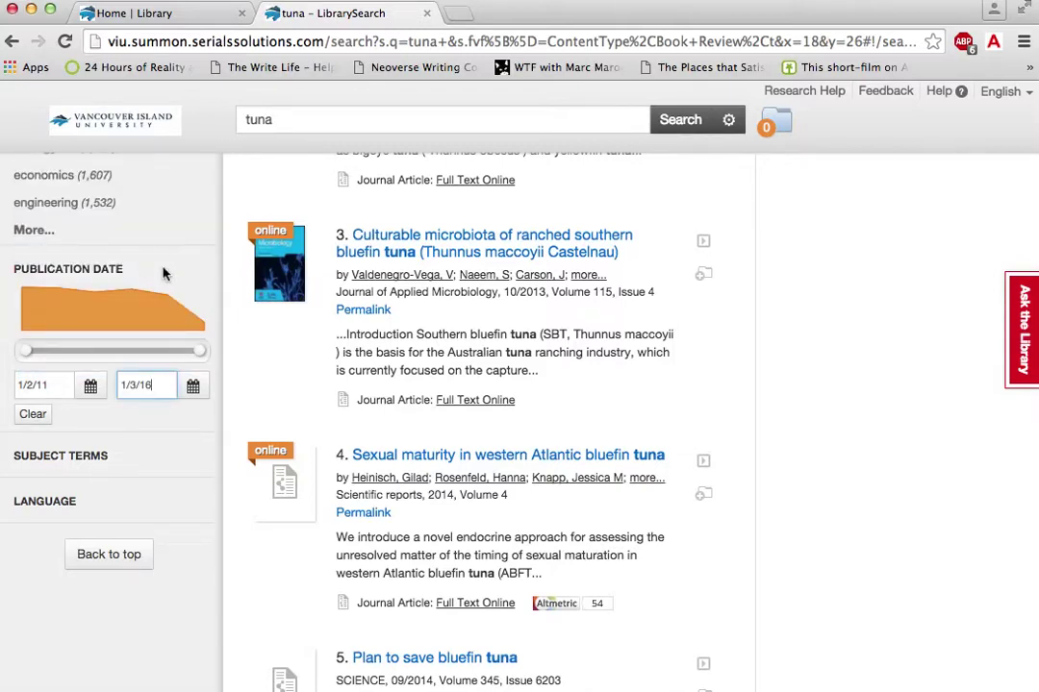
pyautogui.scroll(-5, 162, 469)
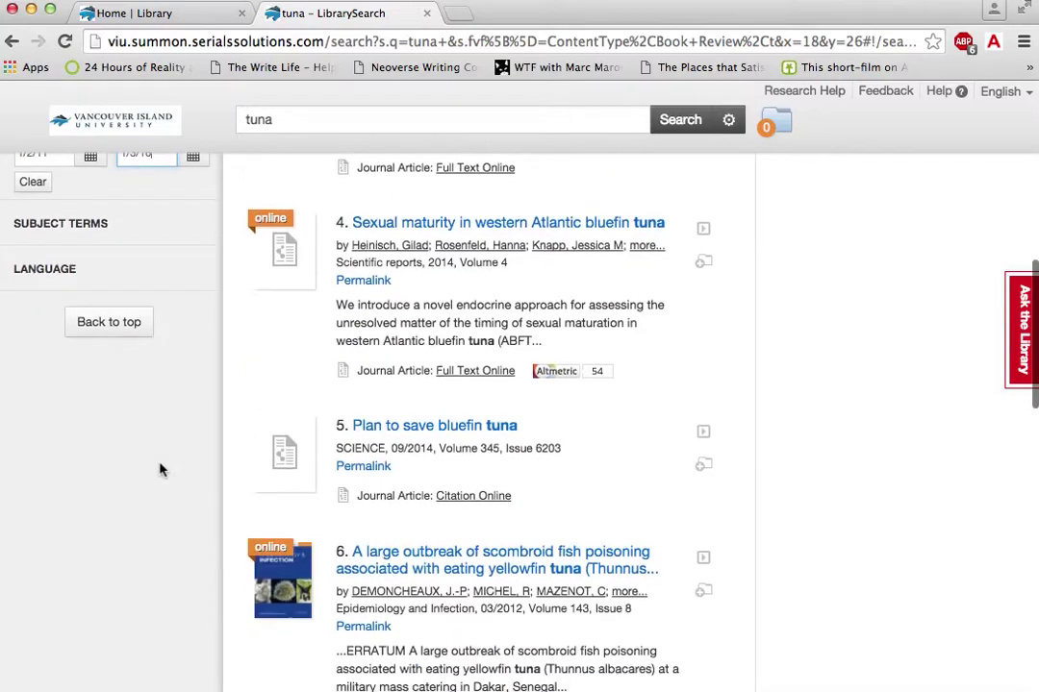
pyautogui.scroll(3, 162, 470)
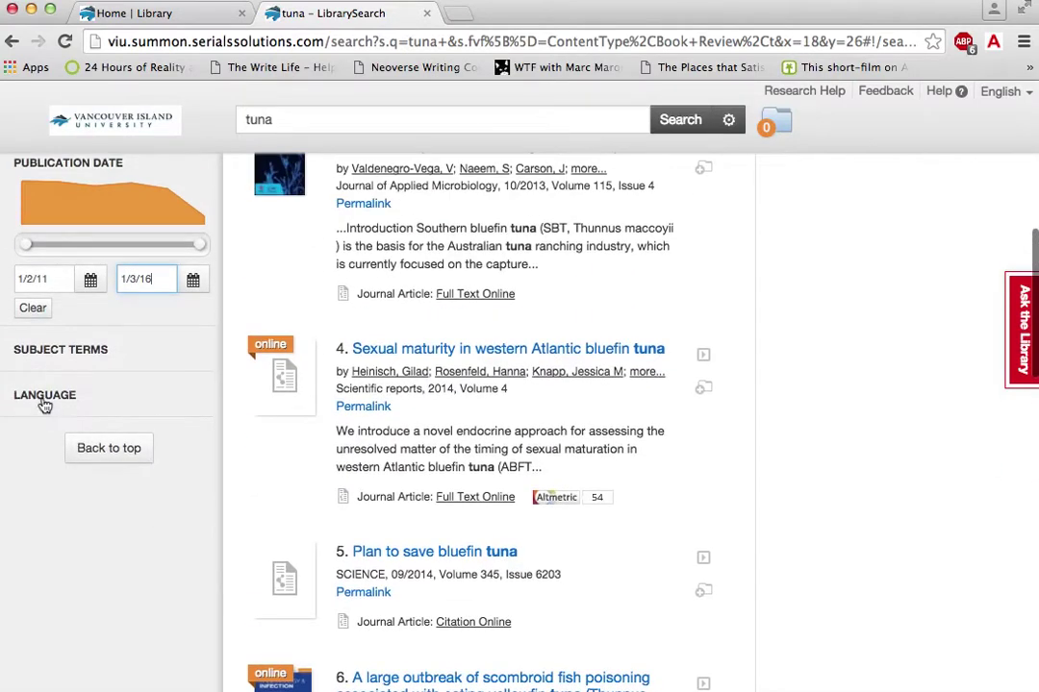
pyautogui.press('Return')
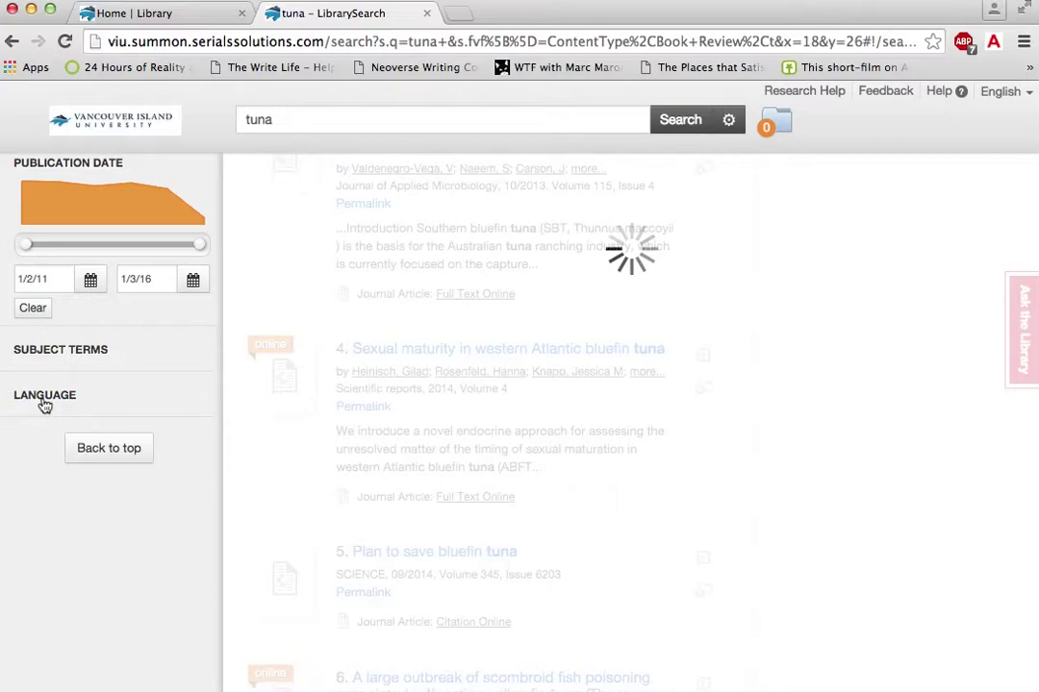
# Step: Expand the Language facet to list English, Portuguese, Russian, Spanish and Turkish
pyautogui.click(57, 397)
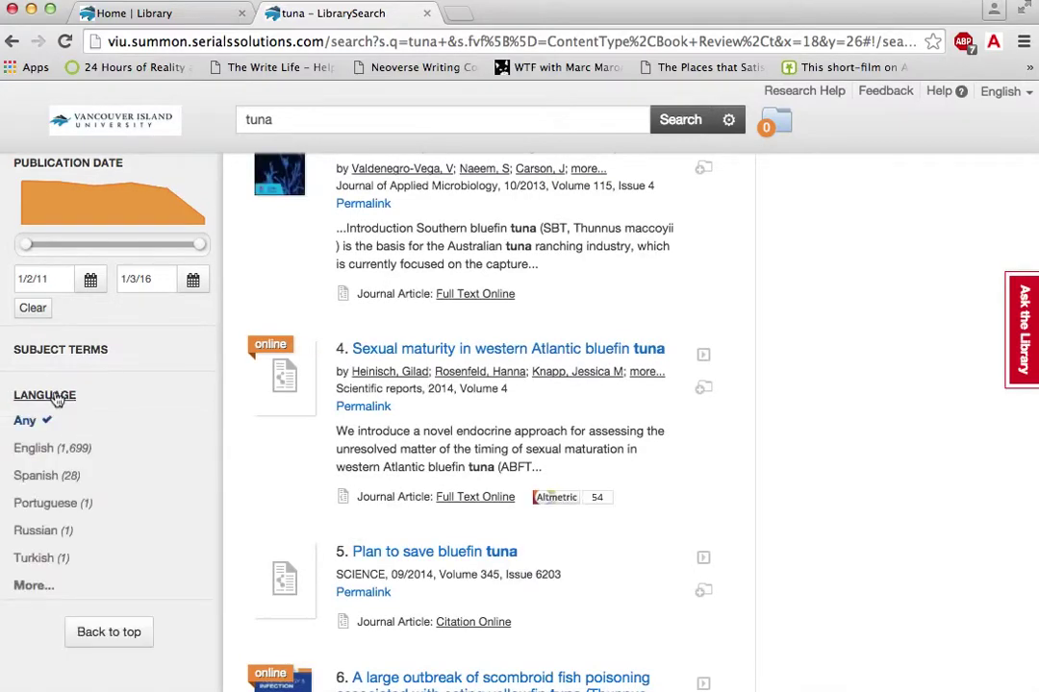
pyautogui.scroll(-2, 132, 440)
pyautogui.scroll(2, 132, 440)
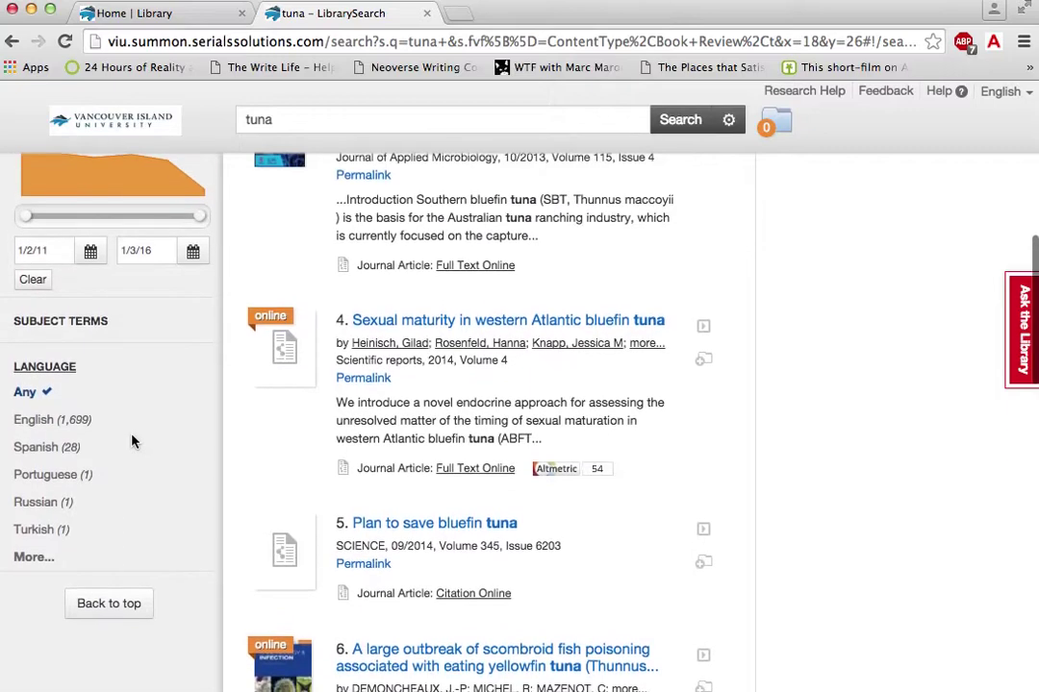
pyautogui.scroll(-1, 133, 440)
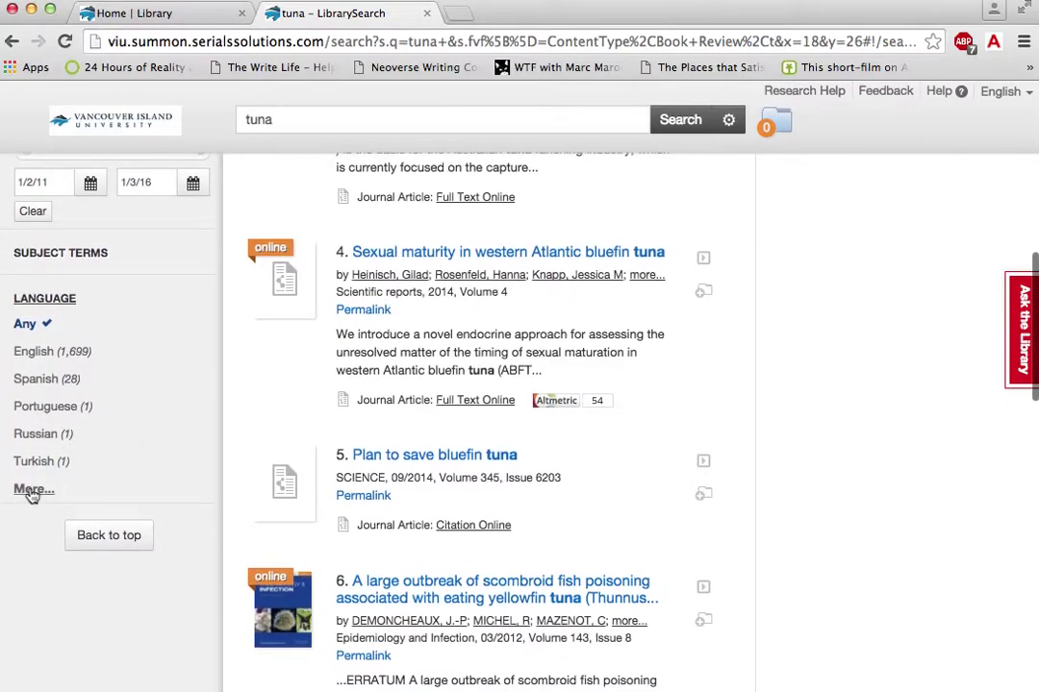
pyautogui.click(29, 492)
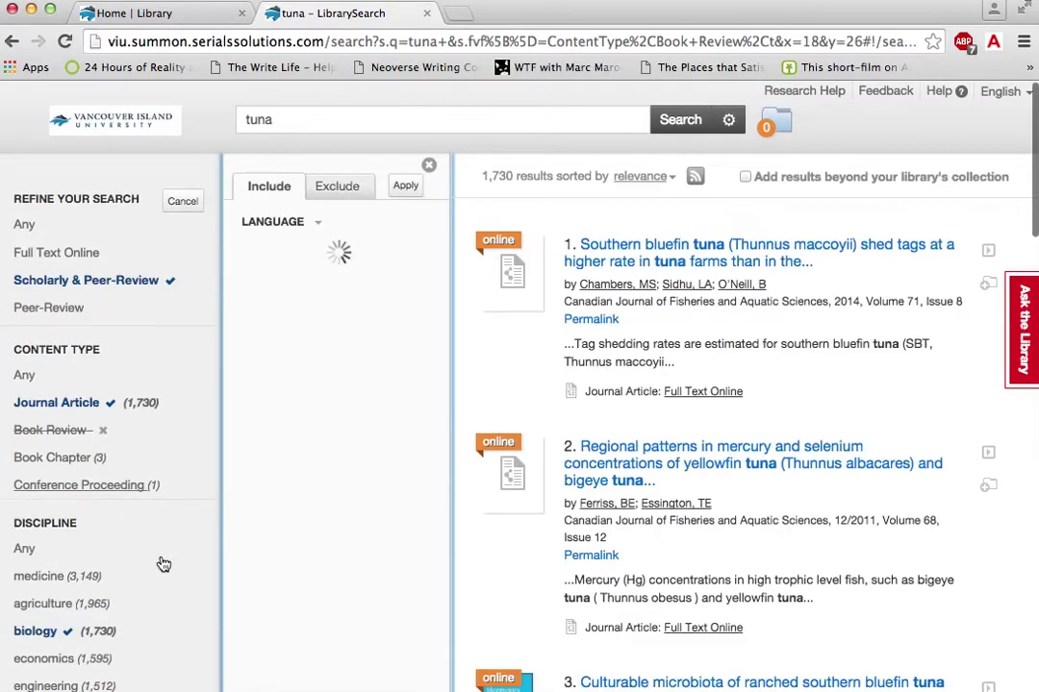
pyautogui.scroll(-5, 161, 564)
pyautogui.scroll(-9, 162, 564)
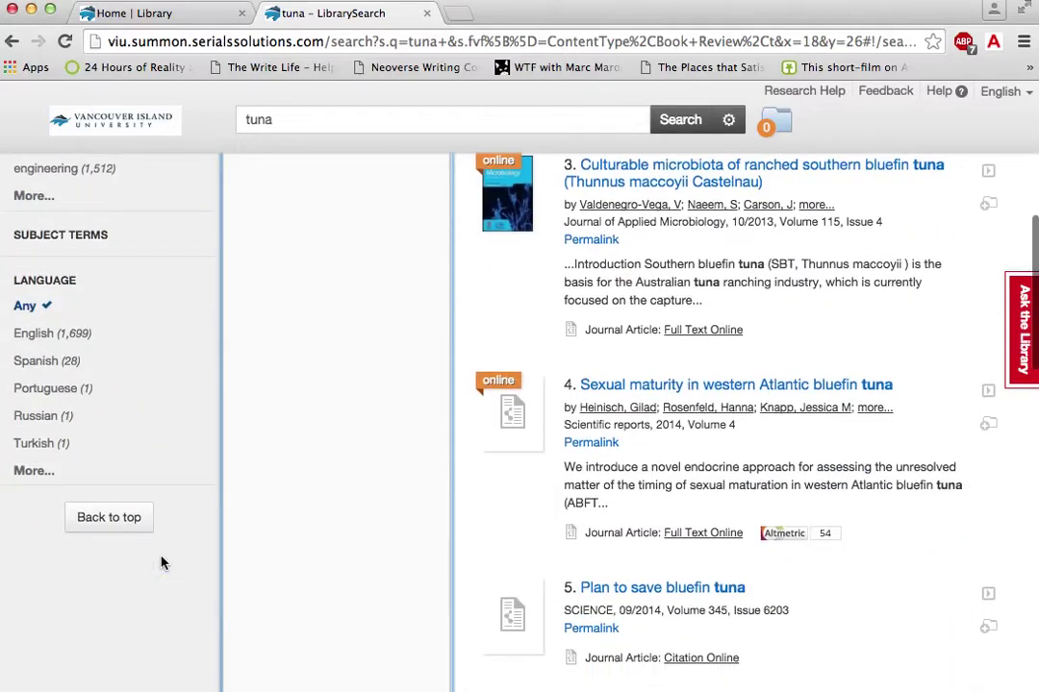
pyautogui.scroll(10, 161, 564)
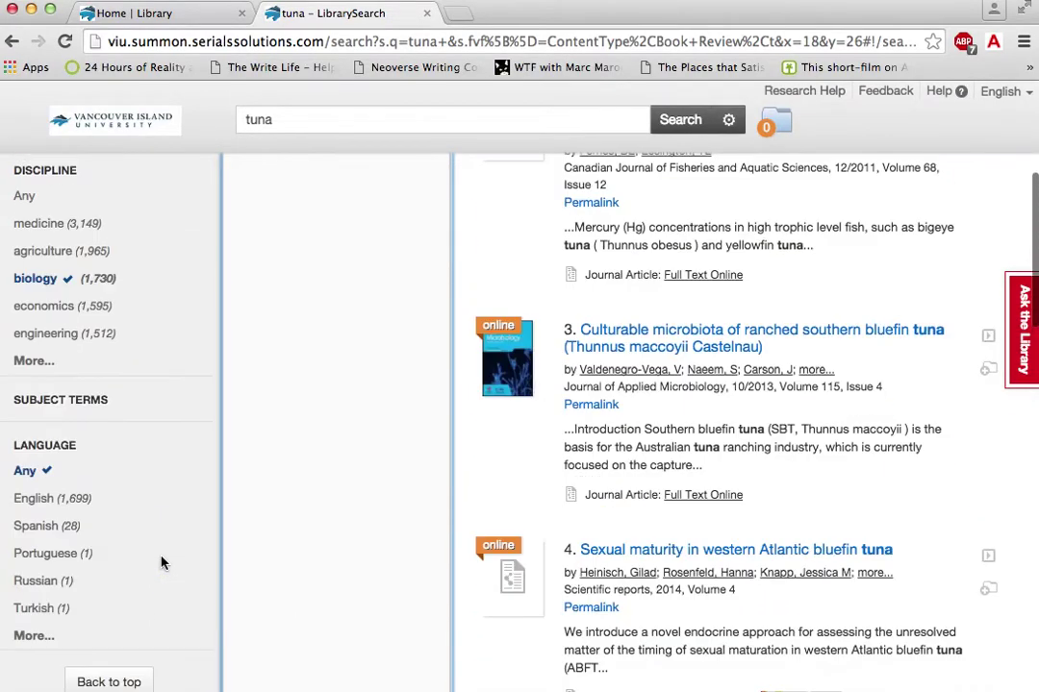
pyautogui.scroll(4, 162, 563)
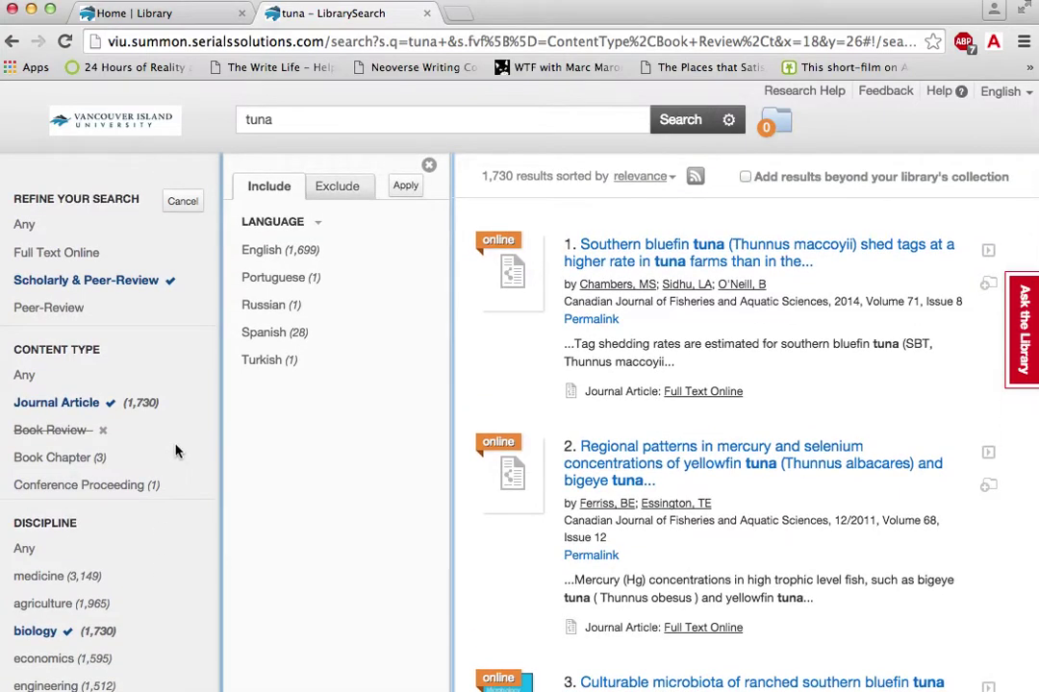
pyautogui.scroll(2, 176, 450)
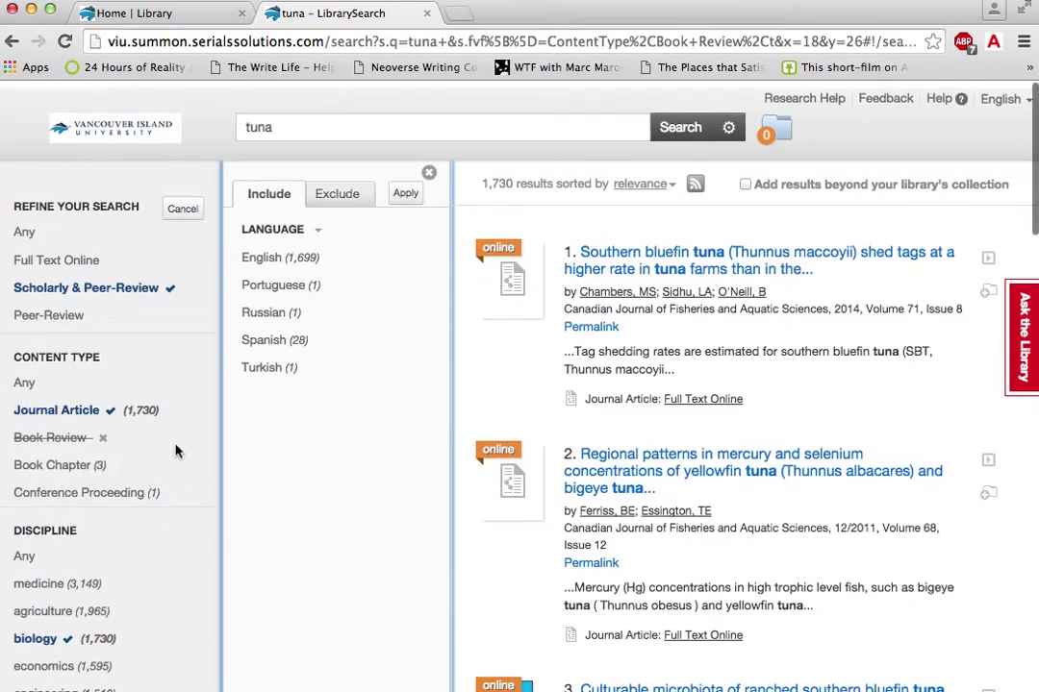
# Step: Close the language options and preview the first result's abstract and details
pyautogui.click(428, 166)
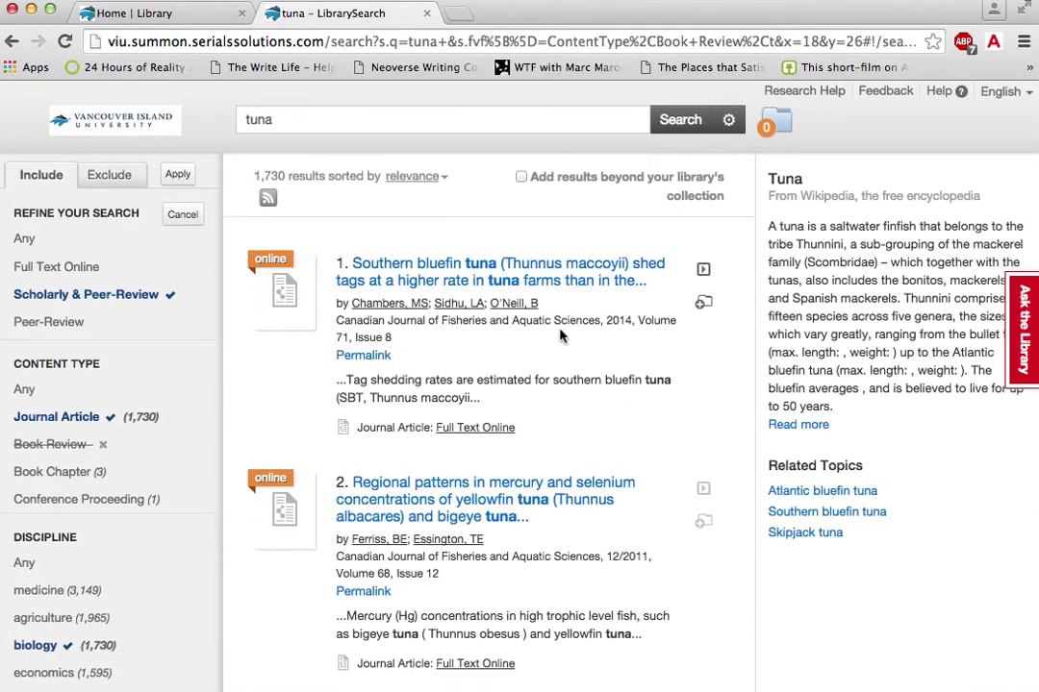
pyautogui.click(559, 336)
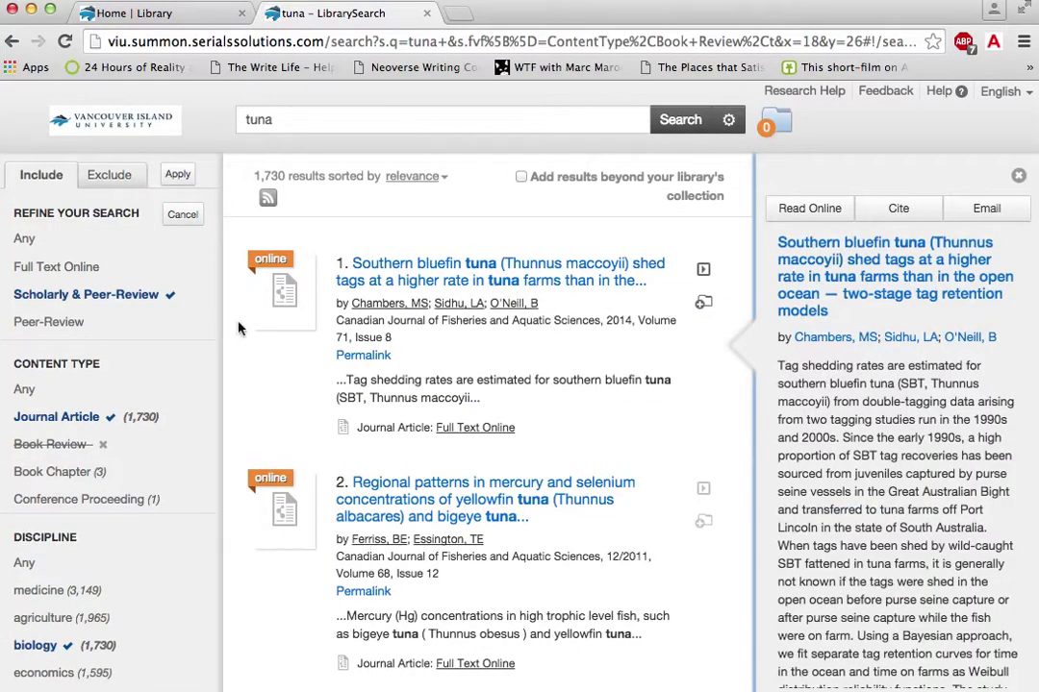
pyautogui.scroll(-5, 117, 302)
pyautogui.scroll(-5, 118, 302)
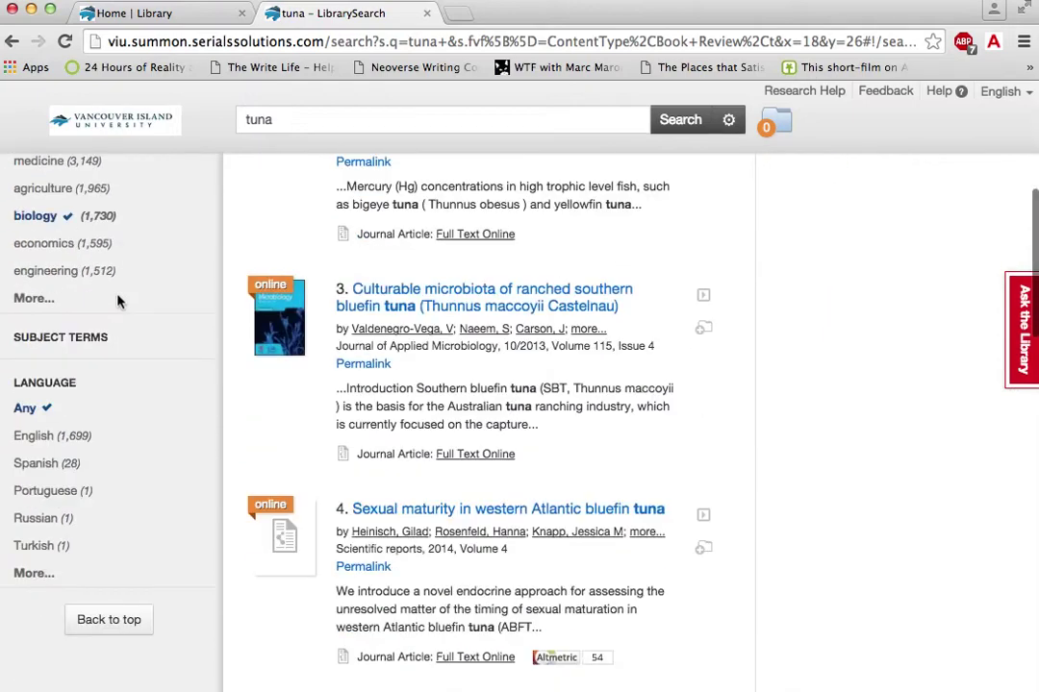
pyautogui.scroll(10, 117, 302)
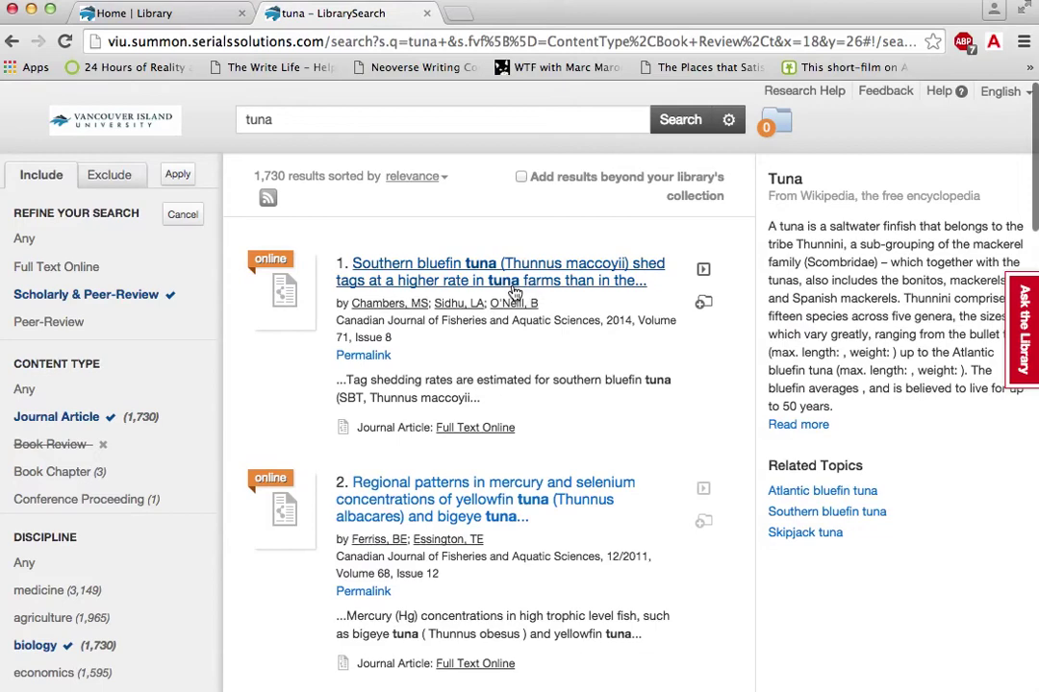
# Step: Preview the details and abstract of 'Sexual maturity in western Atlantic bluefin tuna'
pyautogui.moveTo(454, 270)
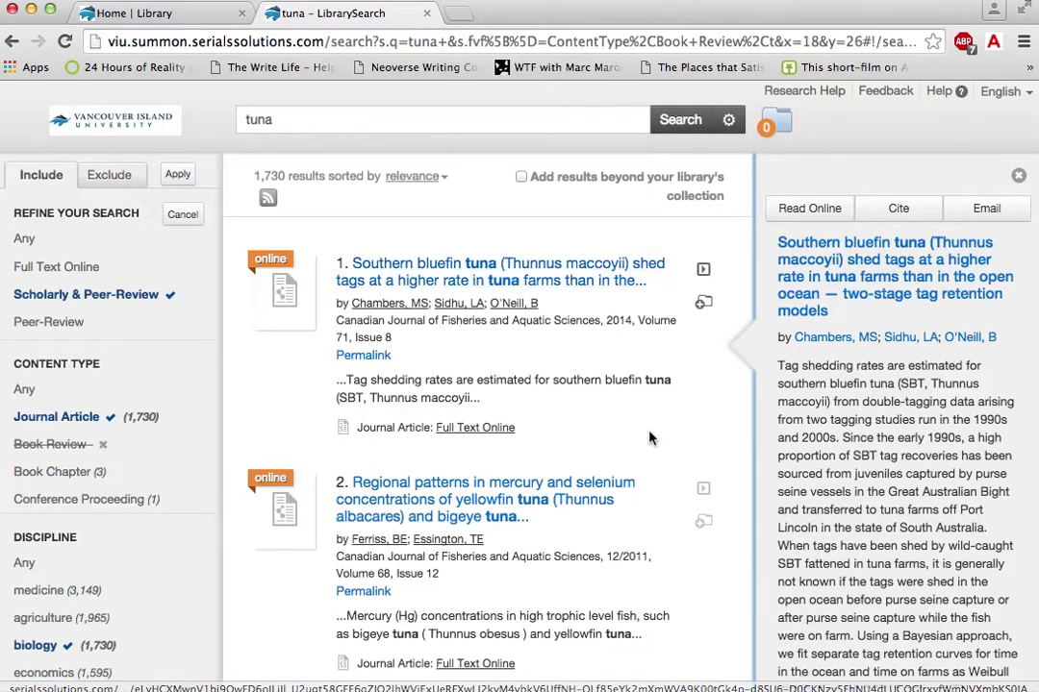
pyautogui.scroll(-3, 649, 438)
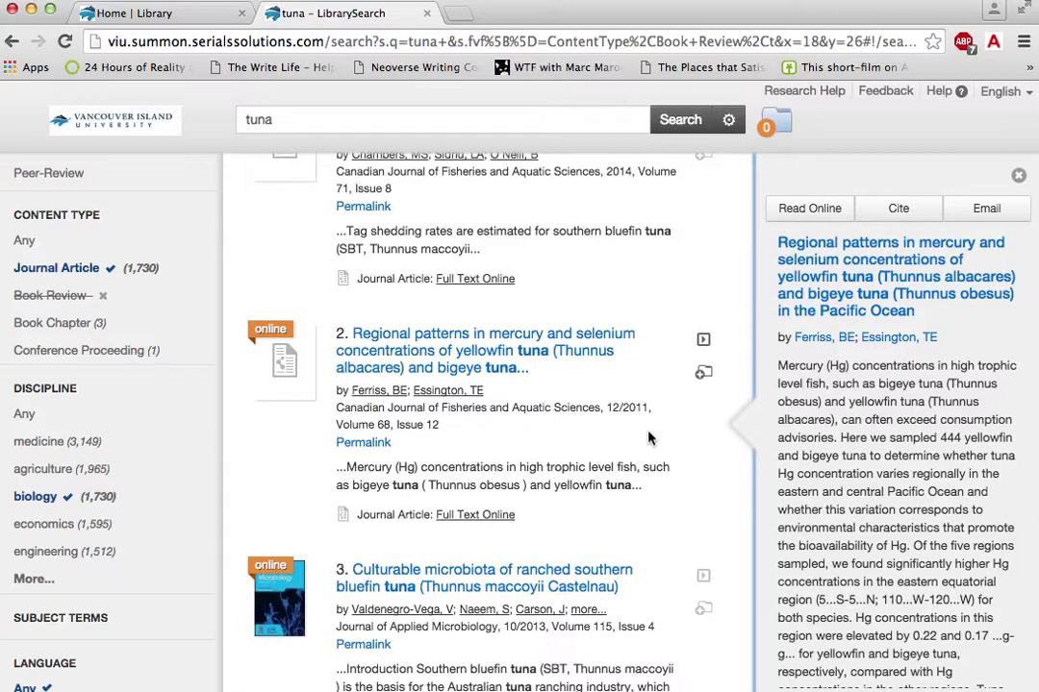
pyautogui.scroll(-5, 648, 438)
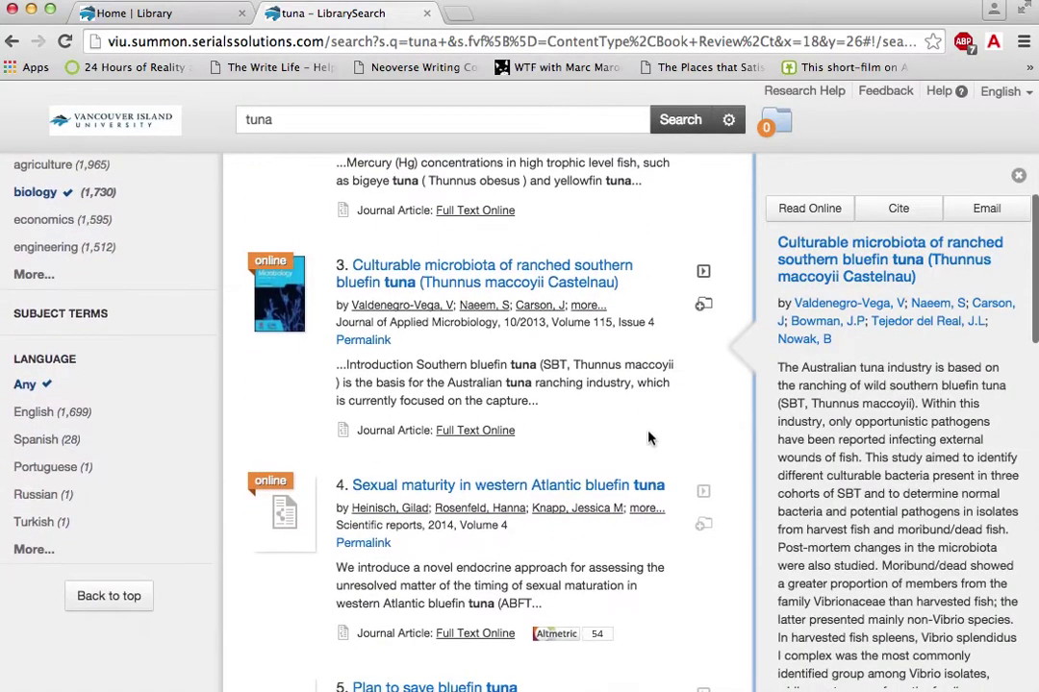
pyautogui.scroll(-2, 649, 438)
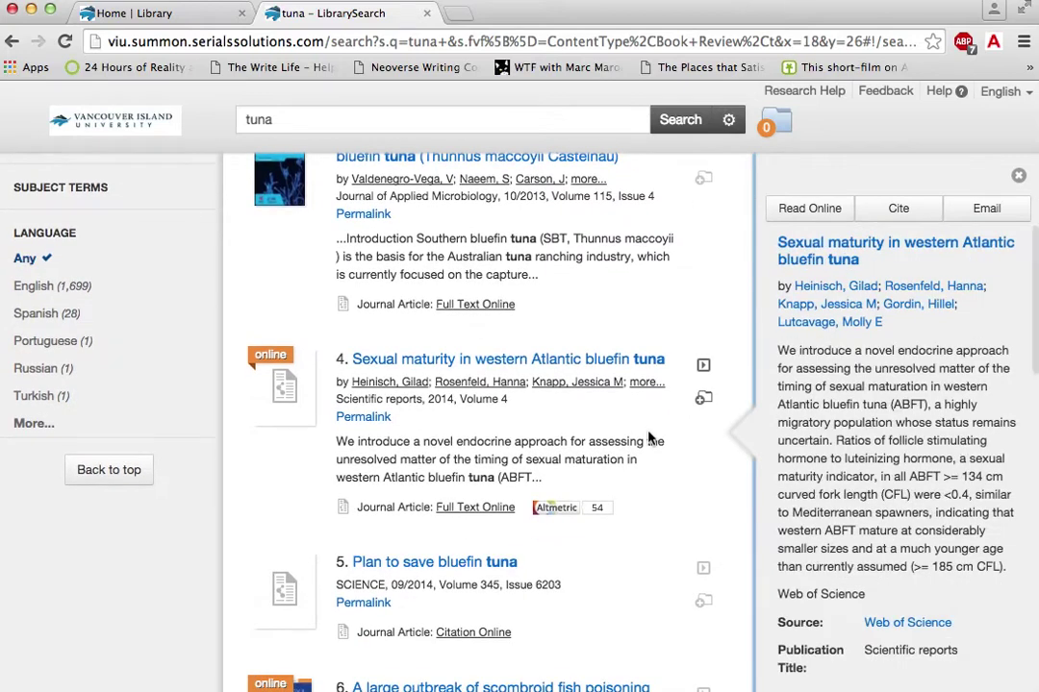
pyautogui.scroll(-2, 648, 438)
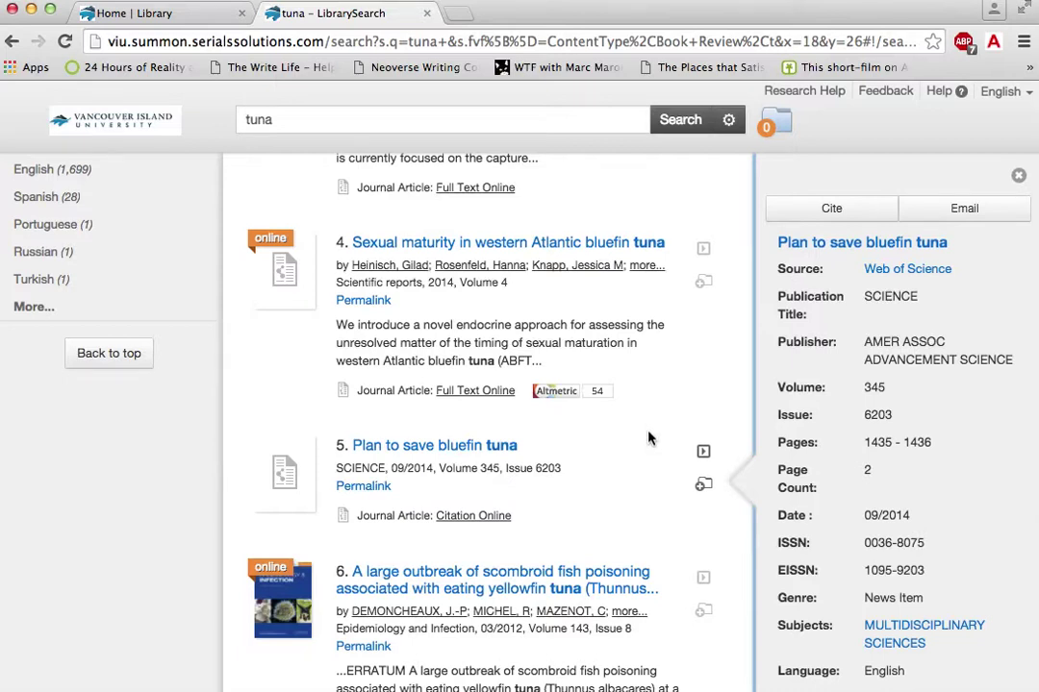
pyautogui.moveTo(519, 317)
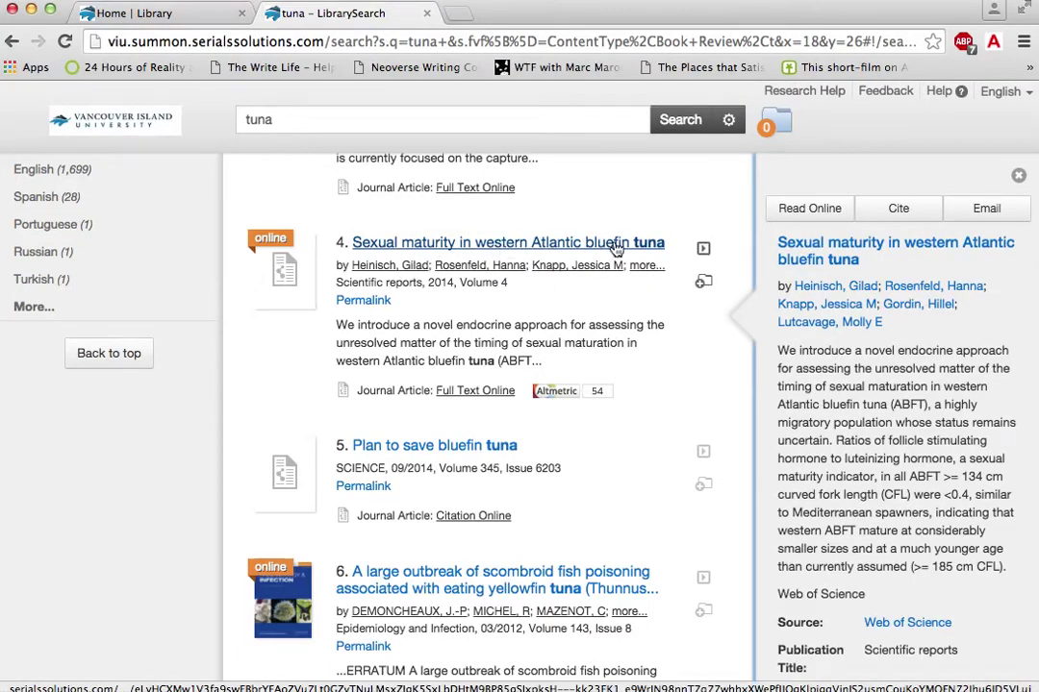
# Step: Save 'Sexual maturity in western Atlantic bluefin tuna' and 'Plan to save bluefin tuna' to the folder
pyautogui.click(705, 284)
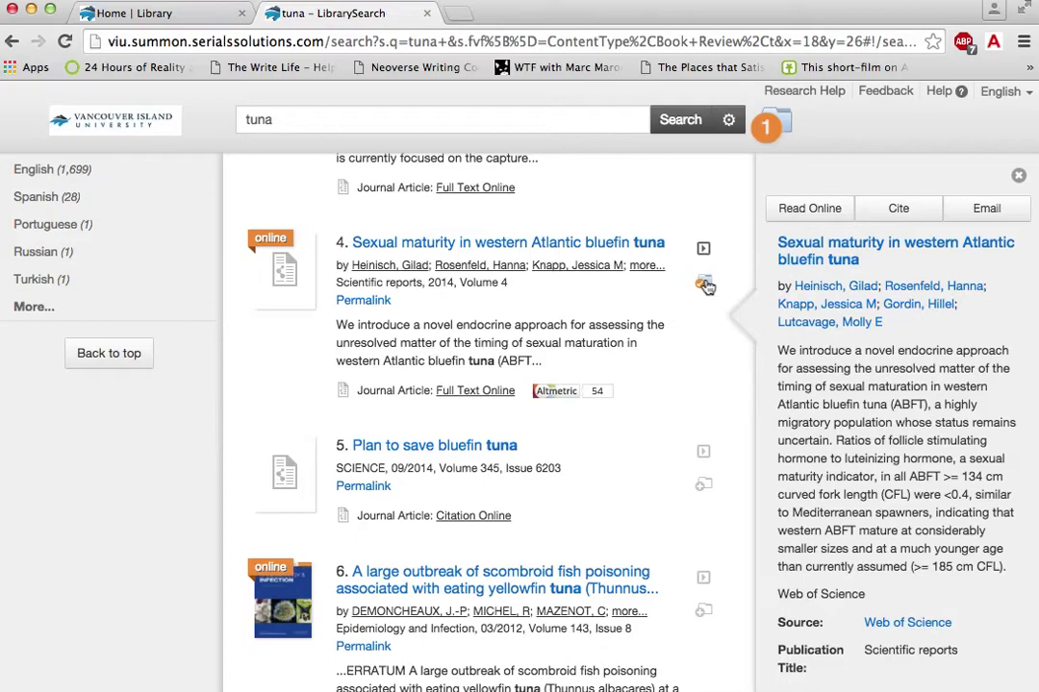
pyautogui.click(782, 122)
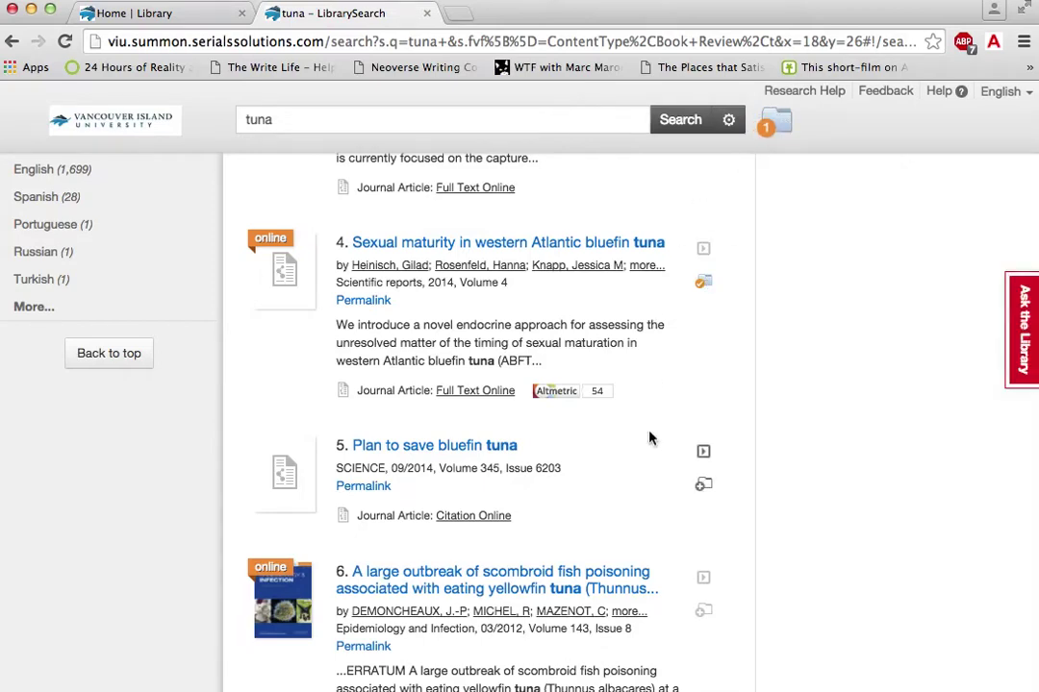
pyautogui.scroll(-3, 651, 436)
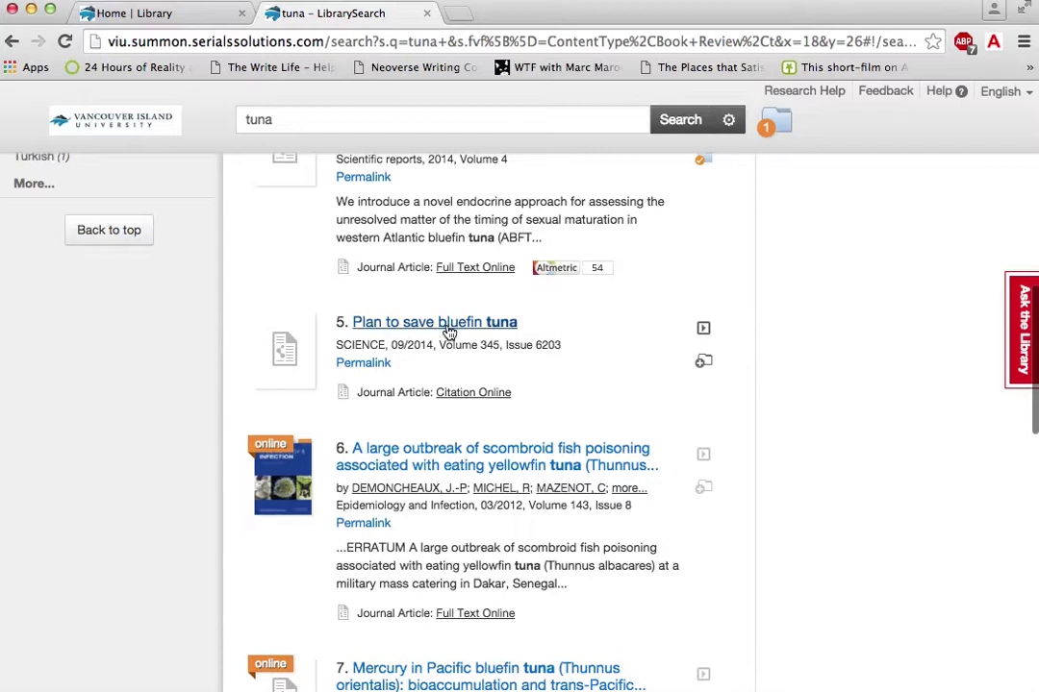
pyautogui.moveTo(440, 332)
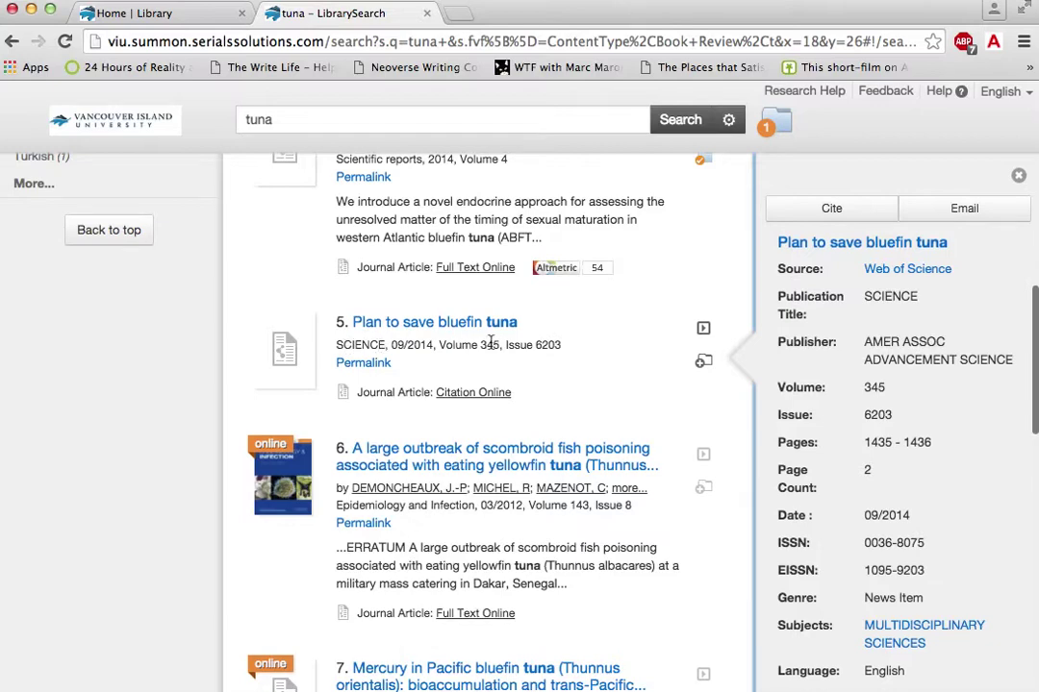
pyautogui.click(703, 364)
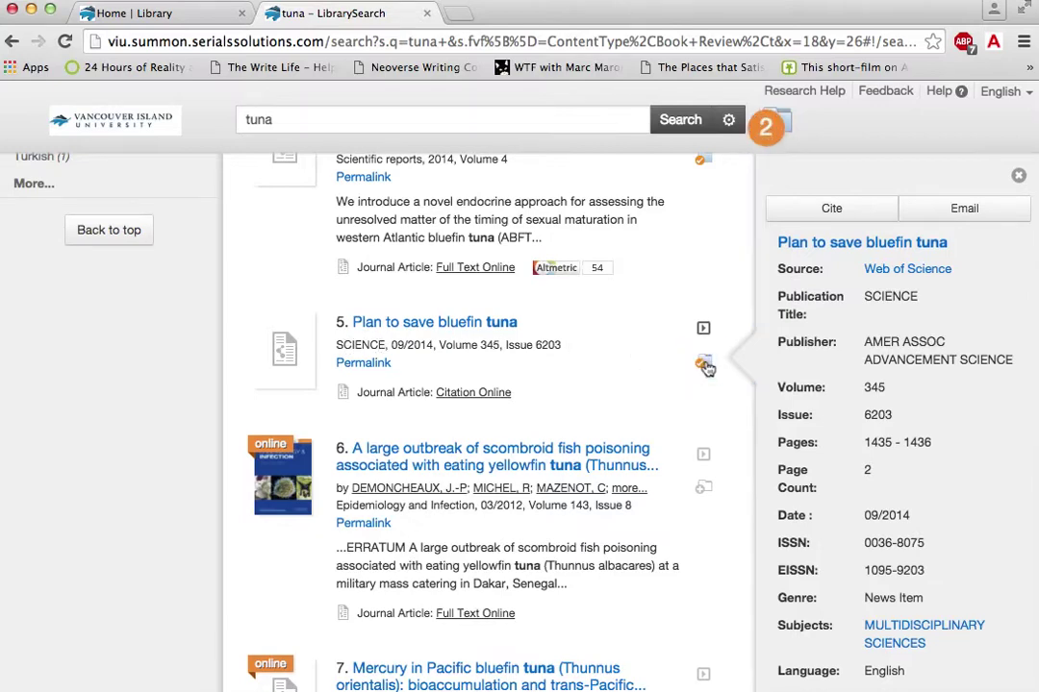
pyautogui.scroll(-3, 711, 564)
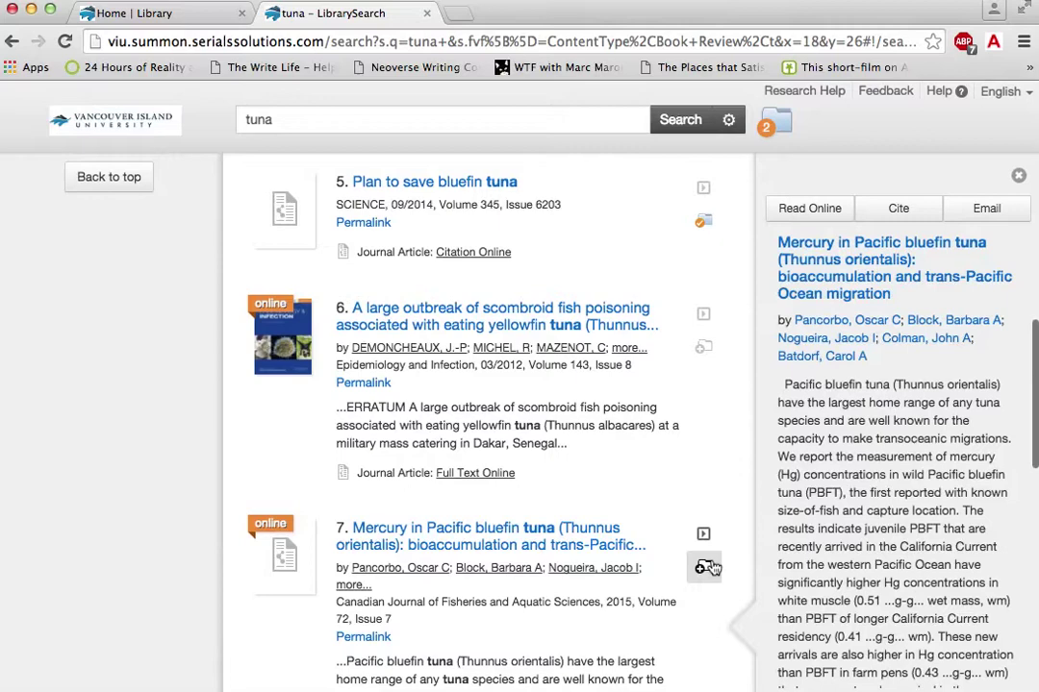
pyautogui.scroll(-3, 706, 568)
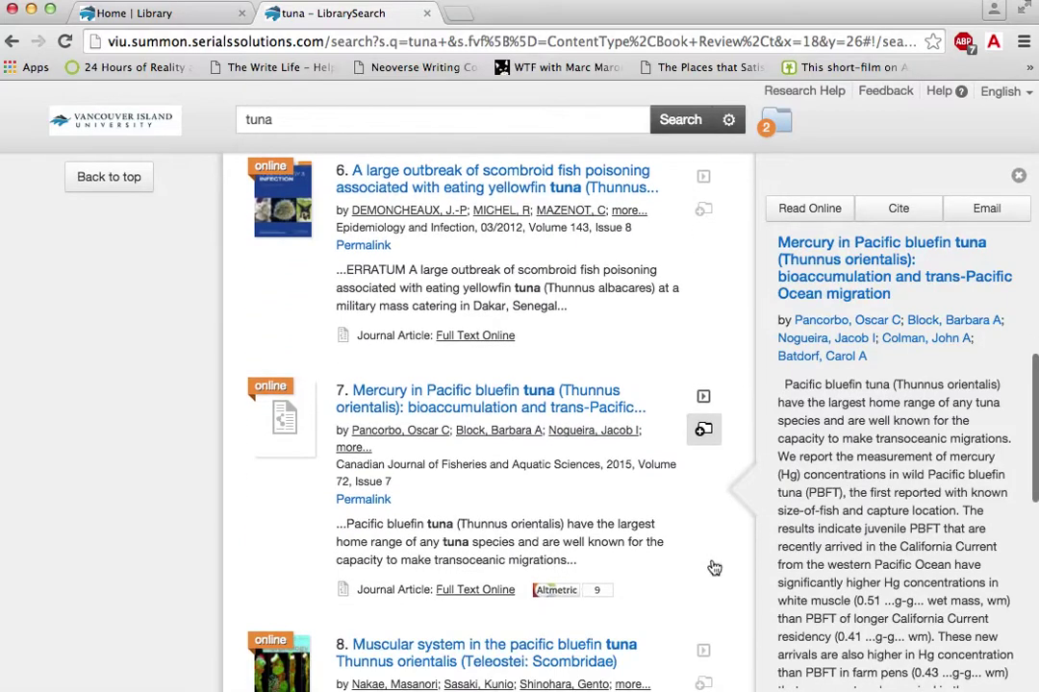
pyautogui.scroll(-3, 709, 568)
pyautogui.scroll(-3, 711, 565)
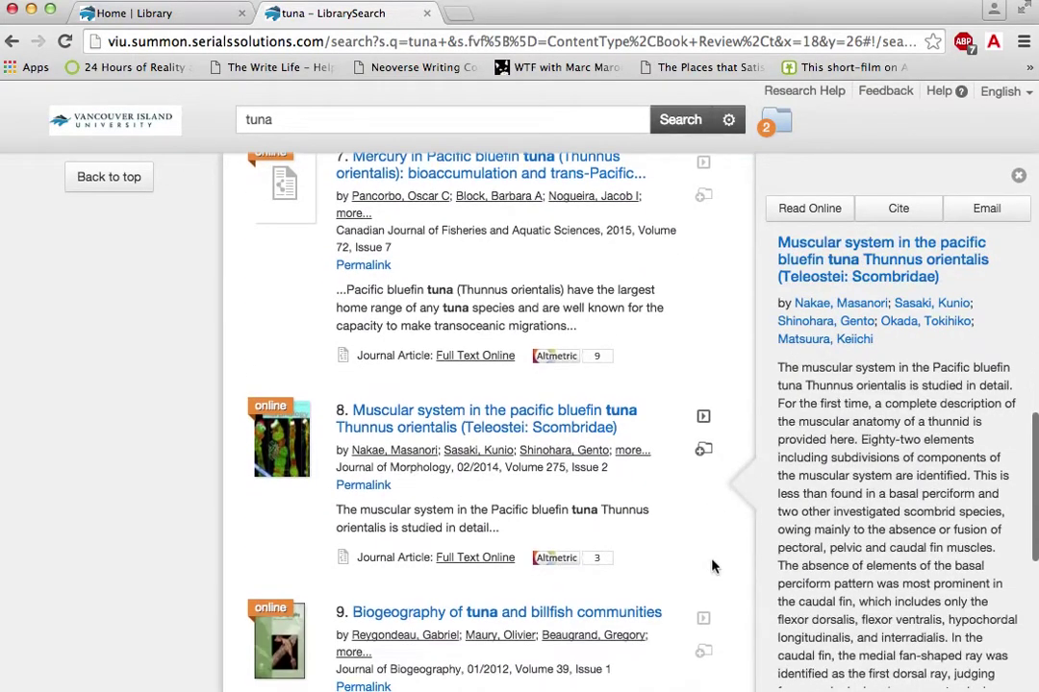
pyautogui.scroll(-2, 712, 565)
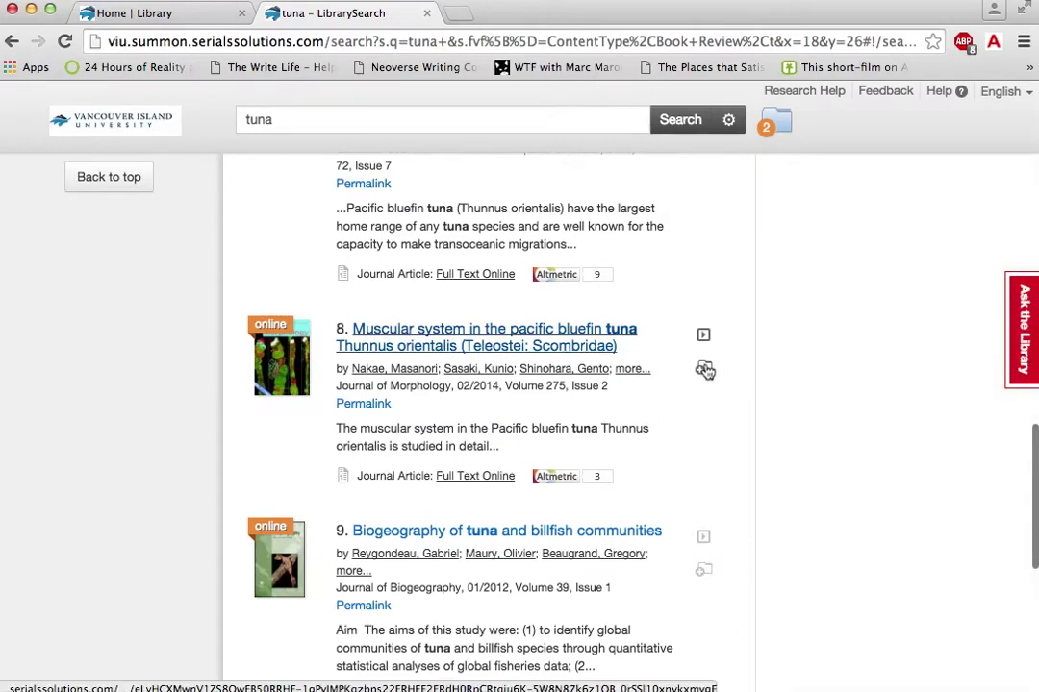
# Step: Save the Muscular system article and view the saved-items folder
pyautogui.click(705, 370)
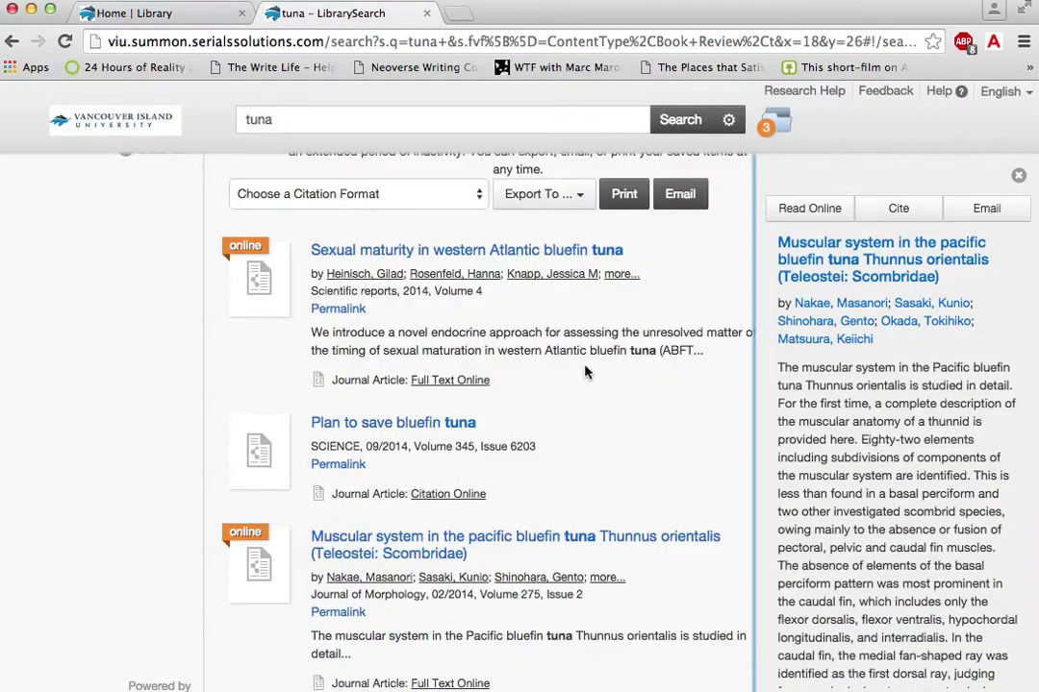
pyautogui.click(618, 447)
pyautogui.scroll(-3, 617, 444)
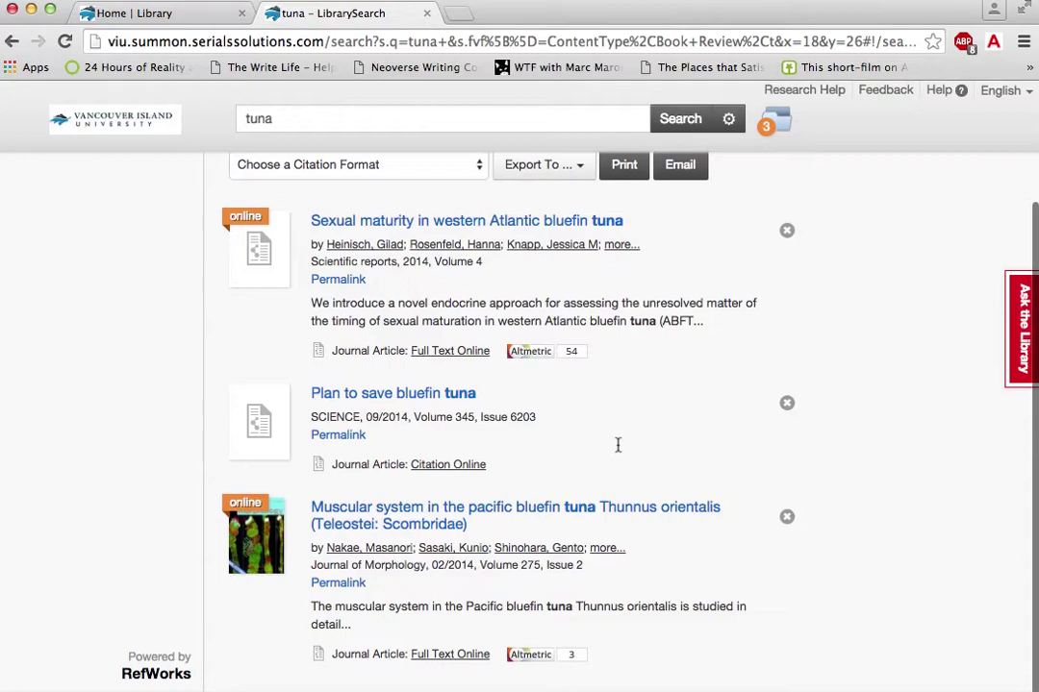
pyautogui.scroll(3, 617, 445)
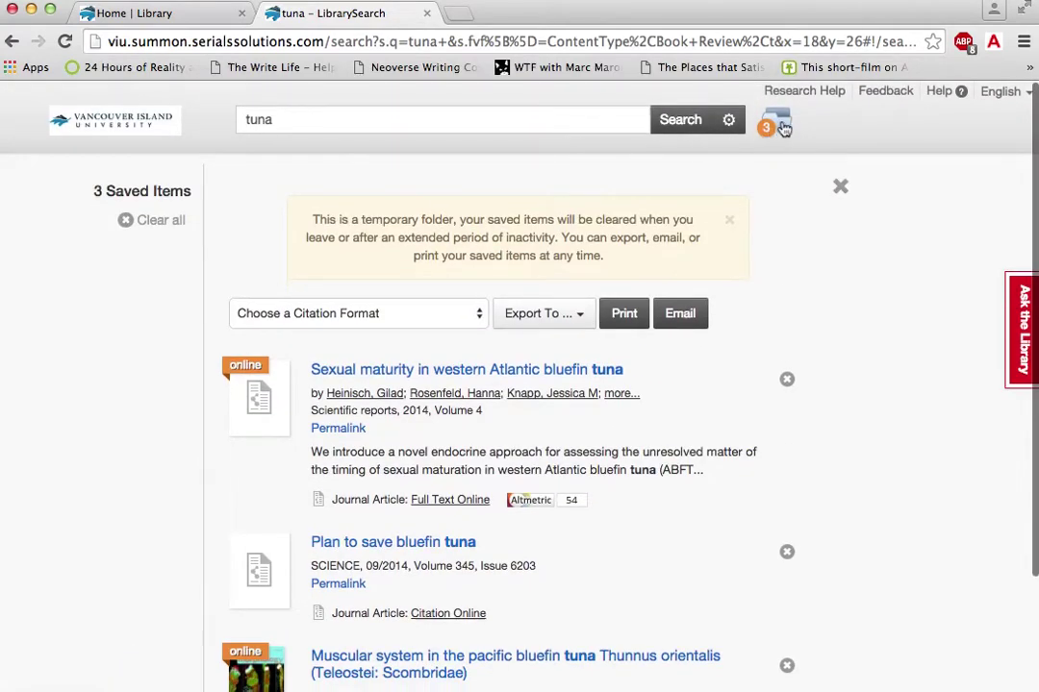
pyautogui.scroll(-3, 682, 459)
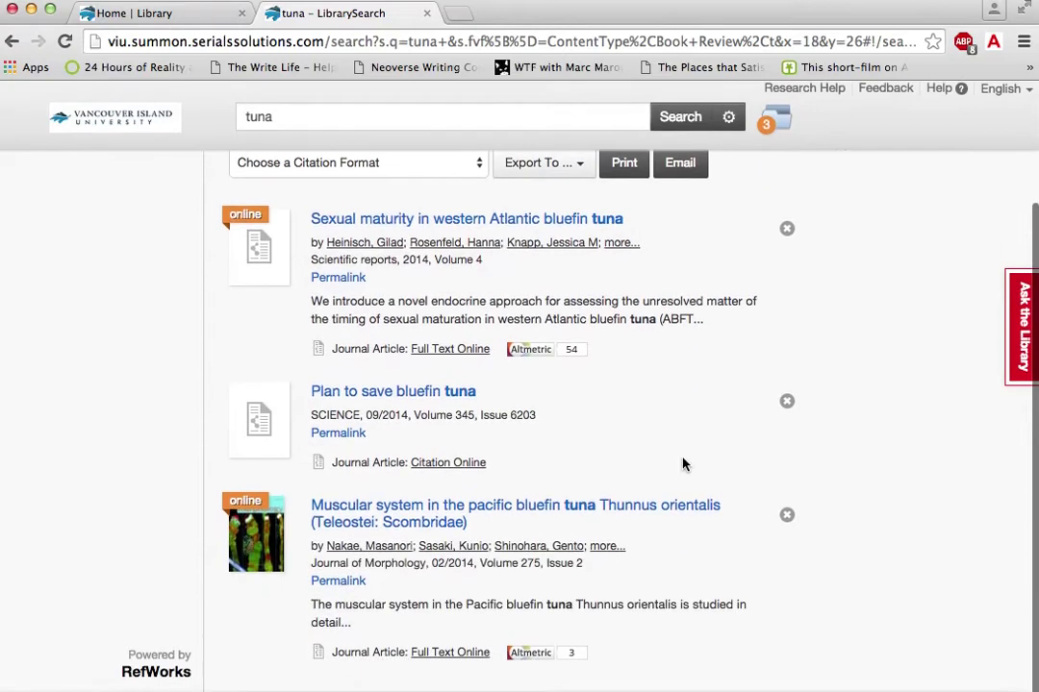
pyautogui.scroll(3, 682, 464)
pyautogui.scroll(-3, 683, 463)
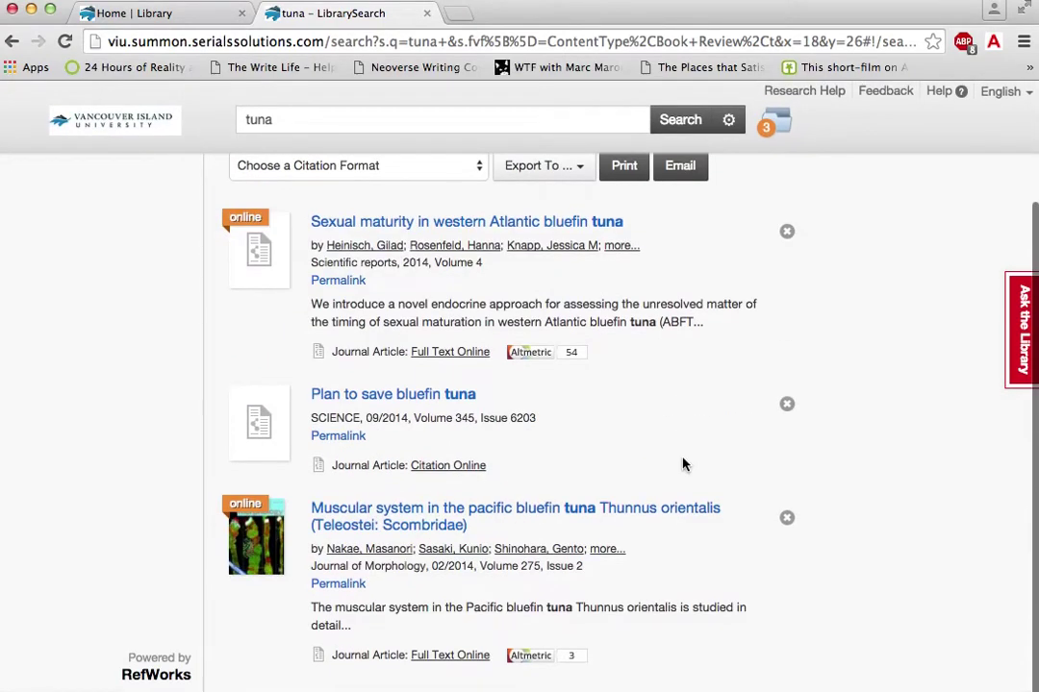
pyautogui.scroll(2, 682, 464)
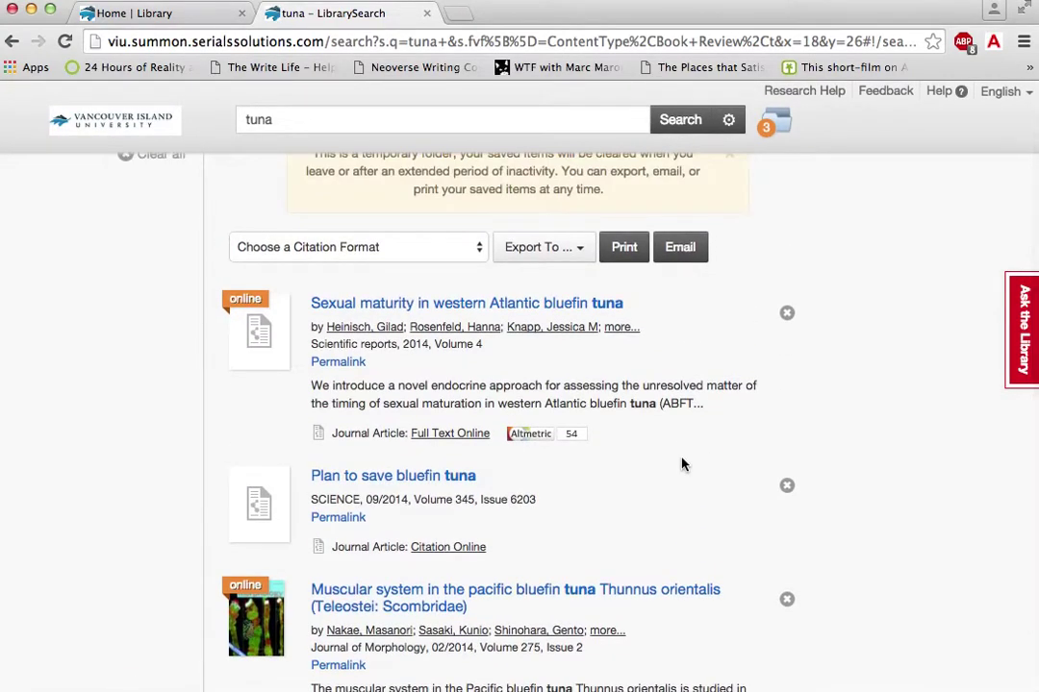
# Step: Switch the saved items' citation format to APA (American Psychological Assoc.)
pyautogui.click(480, 247)
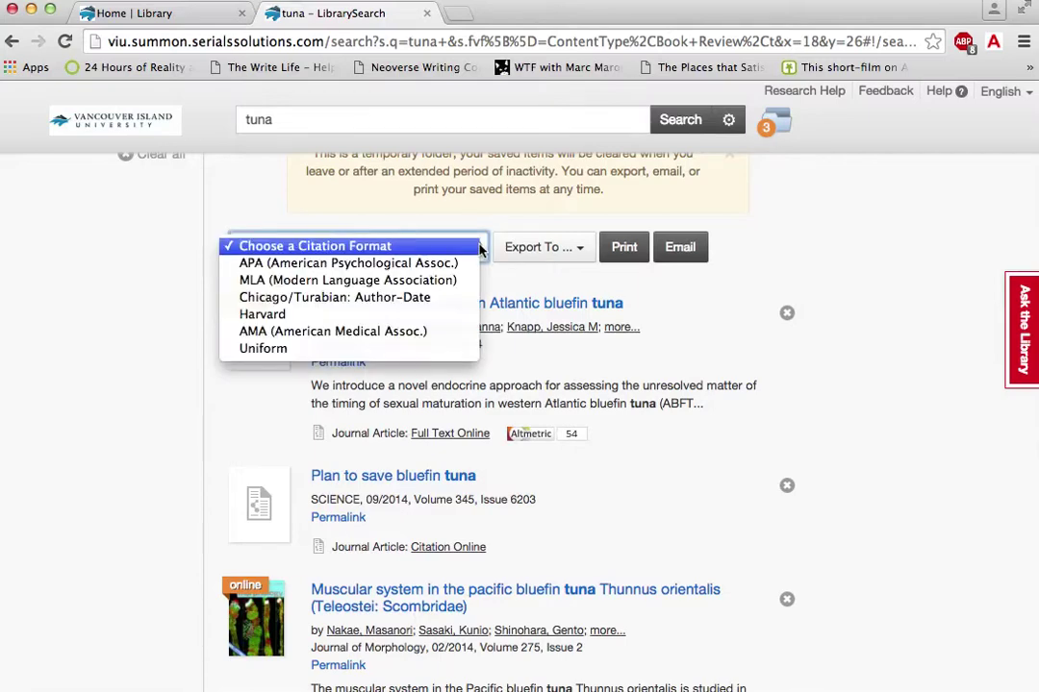
pyautogui.click(480, 248)
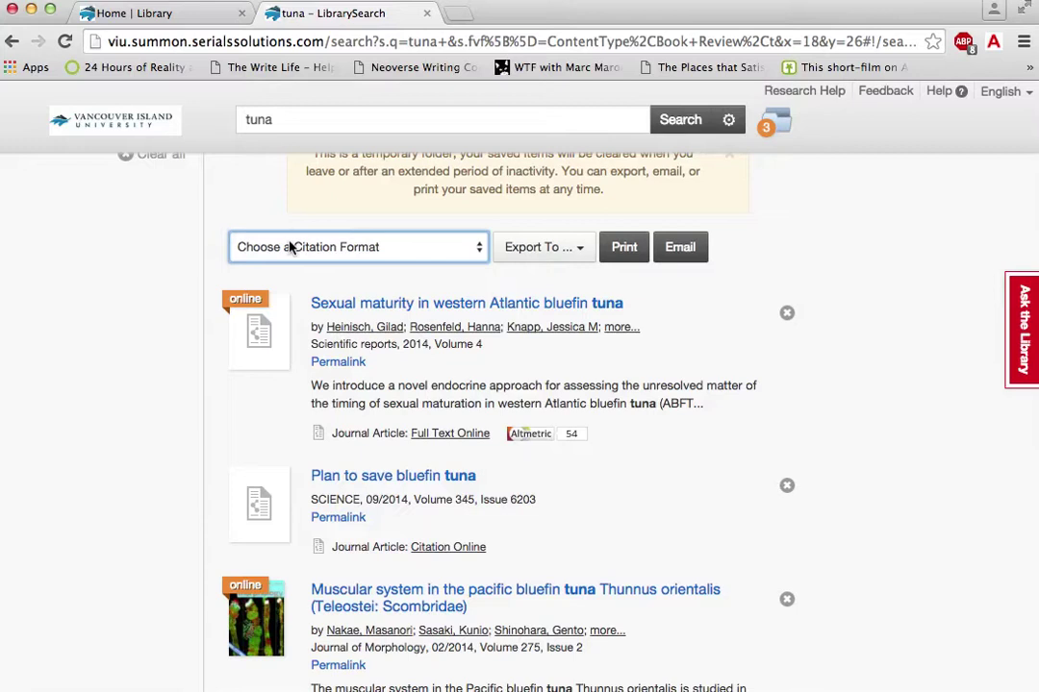
pyautogui.click(478, 248)
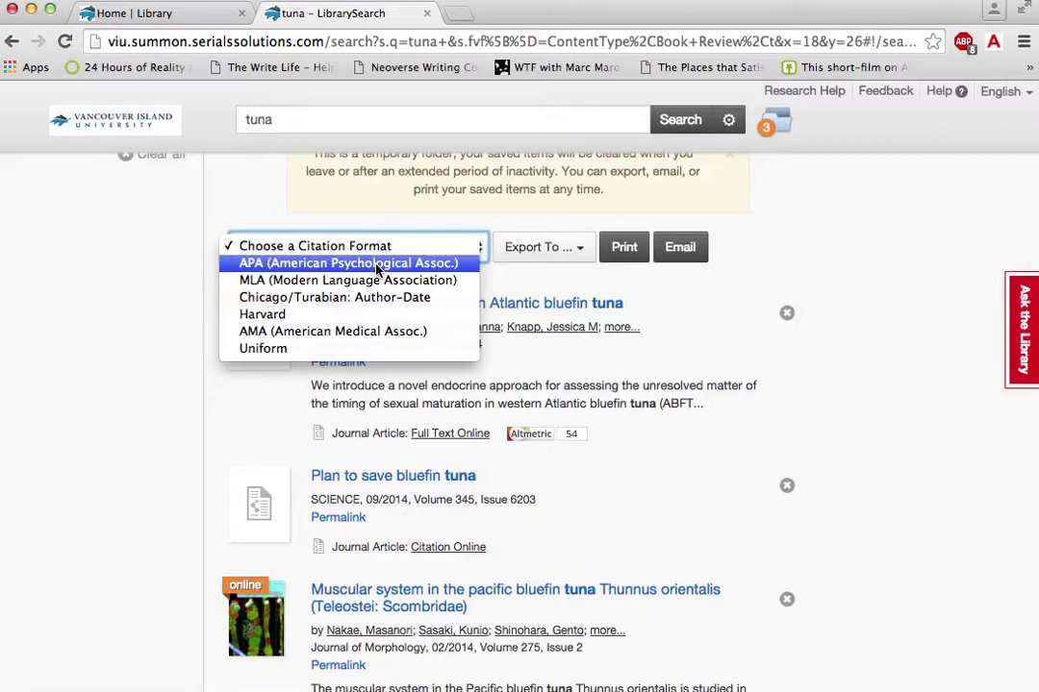
pyautogui.click(348, 263)
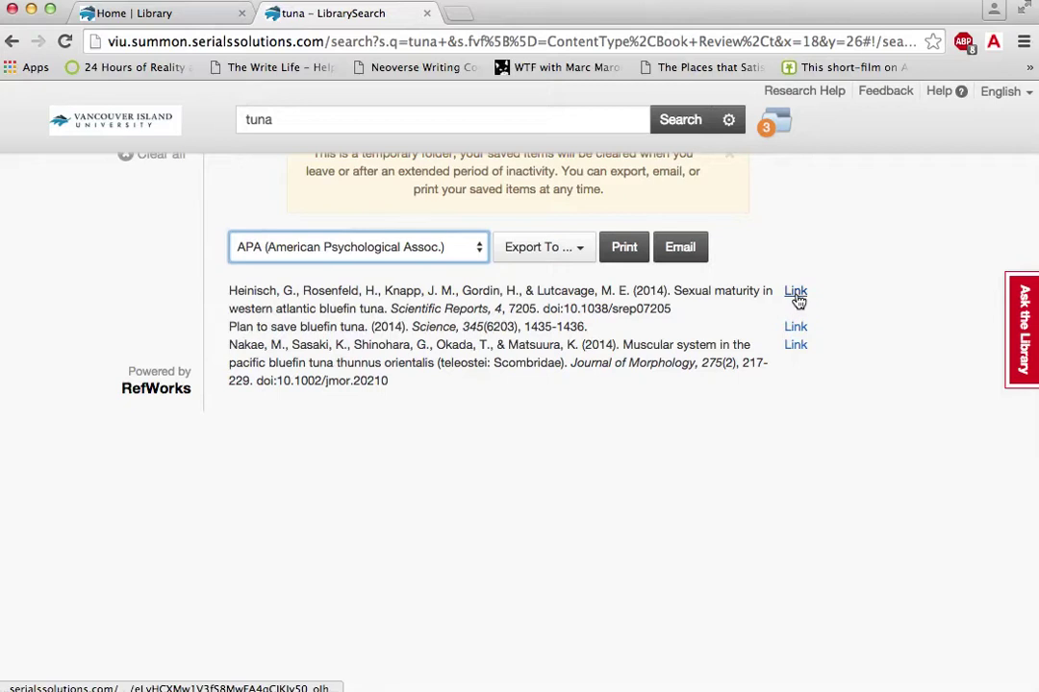
# Step: Email the three APA citations to the recipient's address with the message 'Sources for research paper'
pyautogui.click(583, 251)
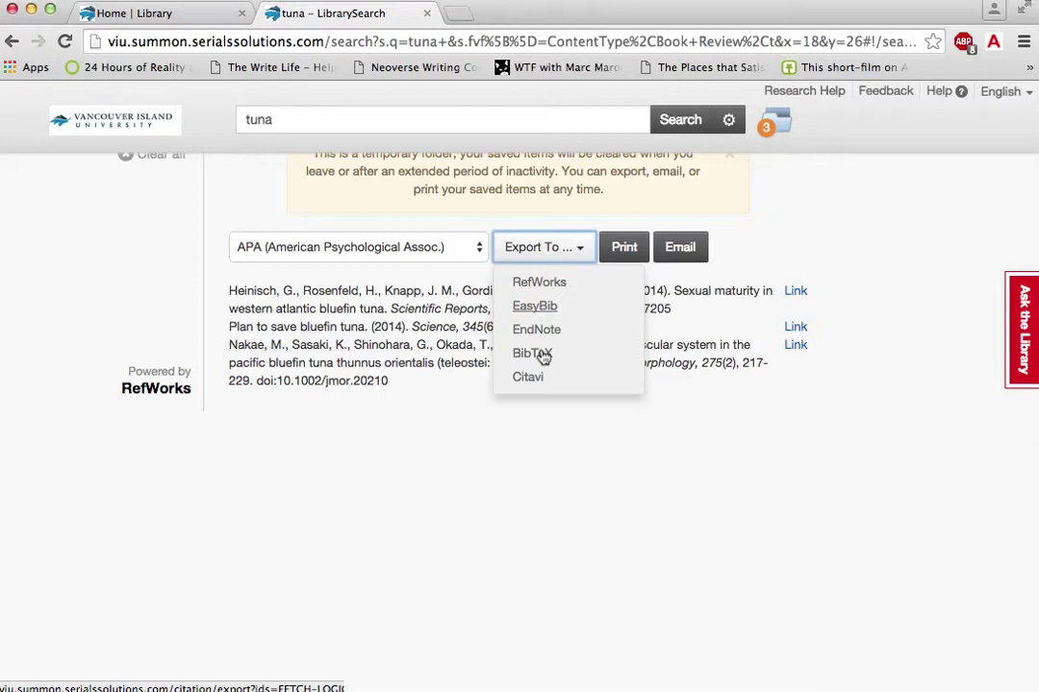
pyautogui.click(556, 435)
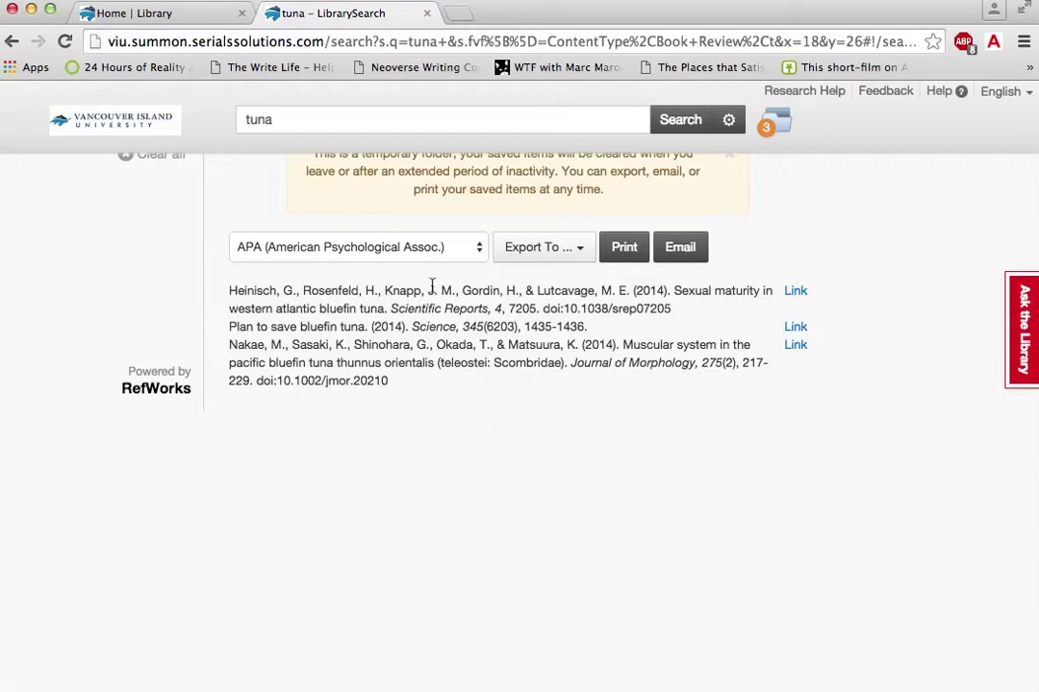
pyautogui.click(673, 249)
pyautogui.click(422, 317)
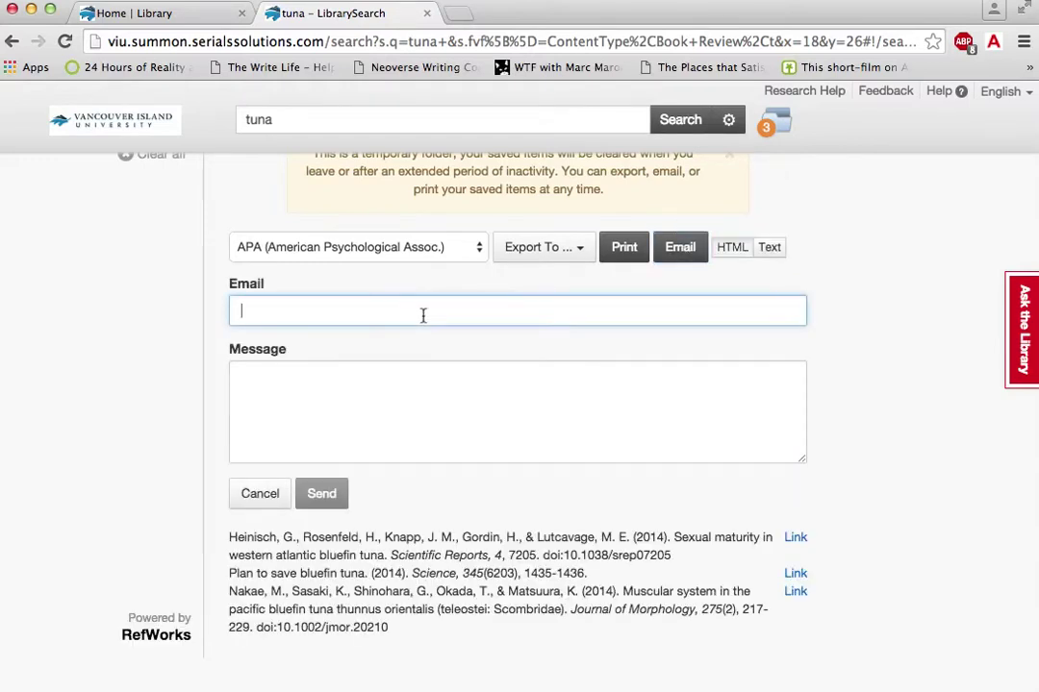
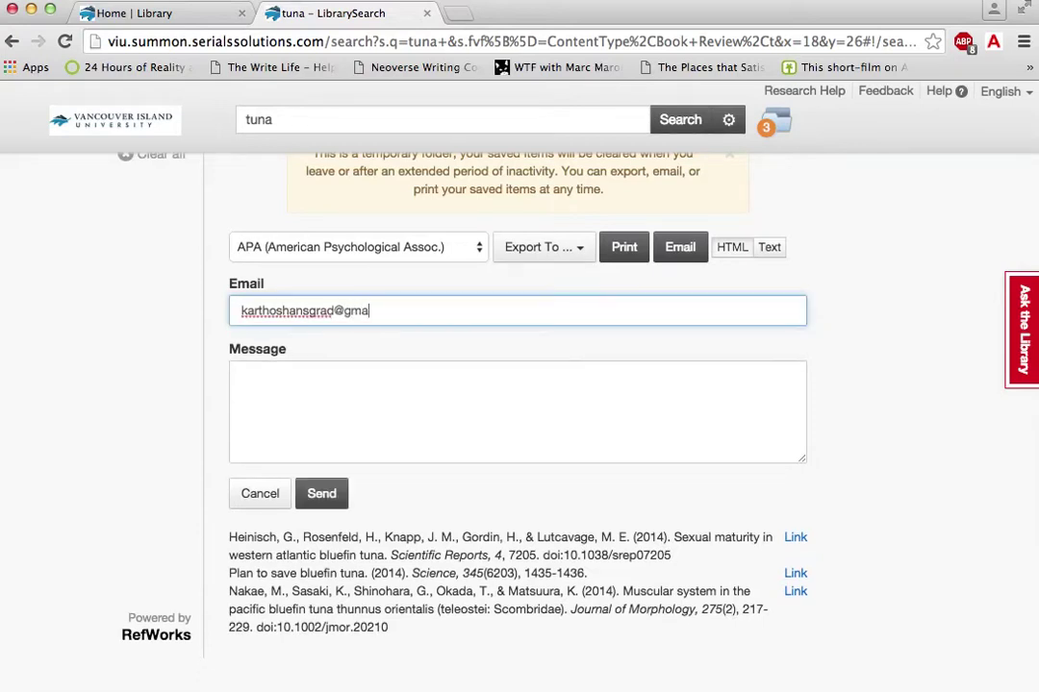
pyautogui.click(358, 389)
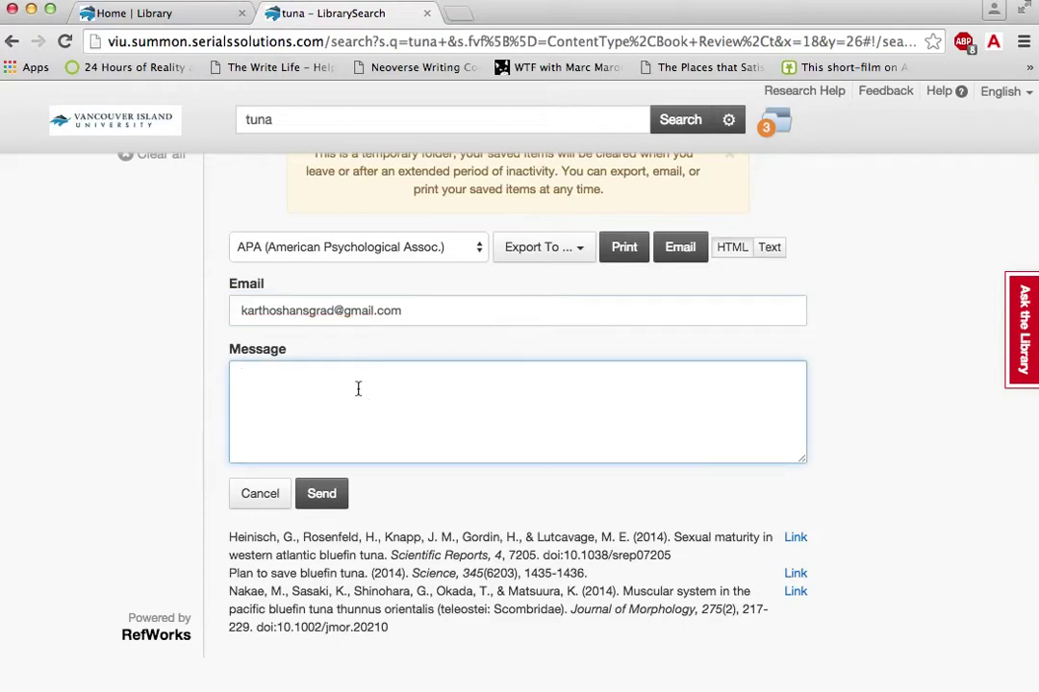
pyautogui.write('Sources for research')
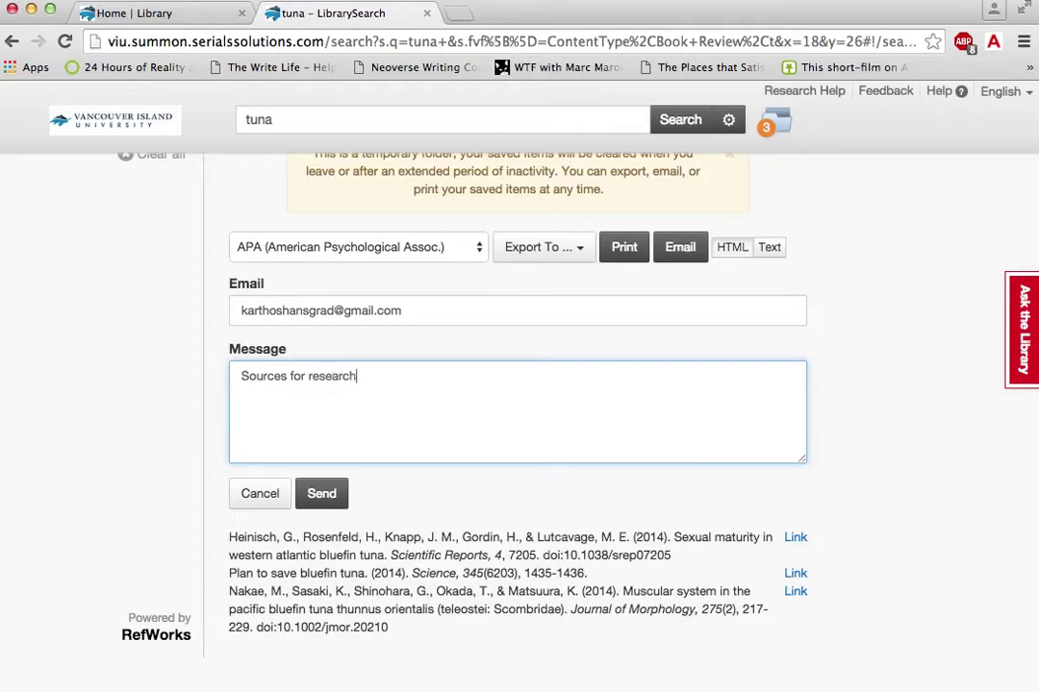
pyautogui.write(' paper.')
pyautogui.click(324, 493)
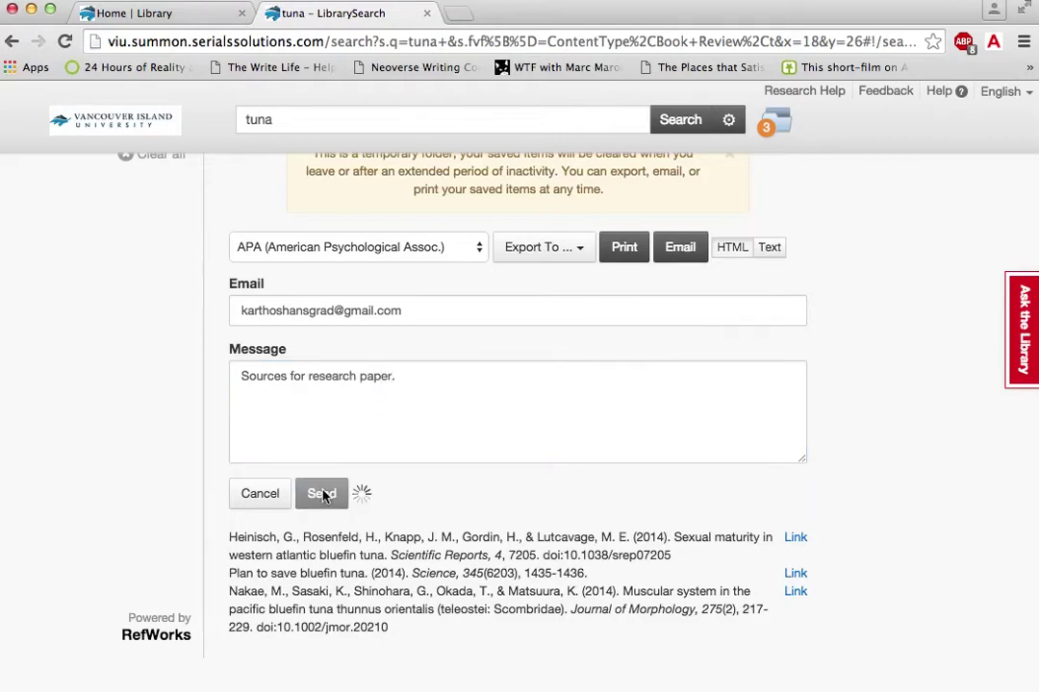
pyautogui.scroll(2, 437, 392)
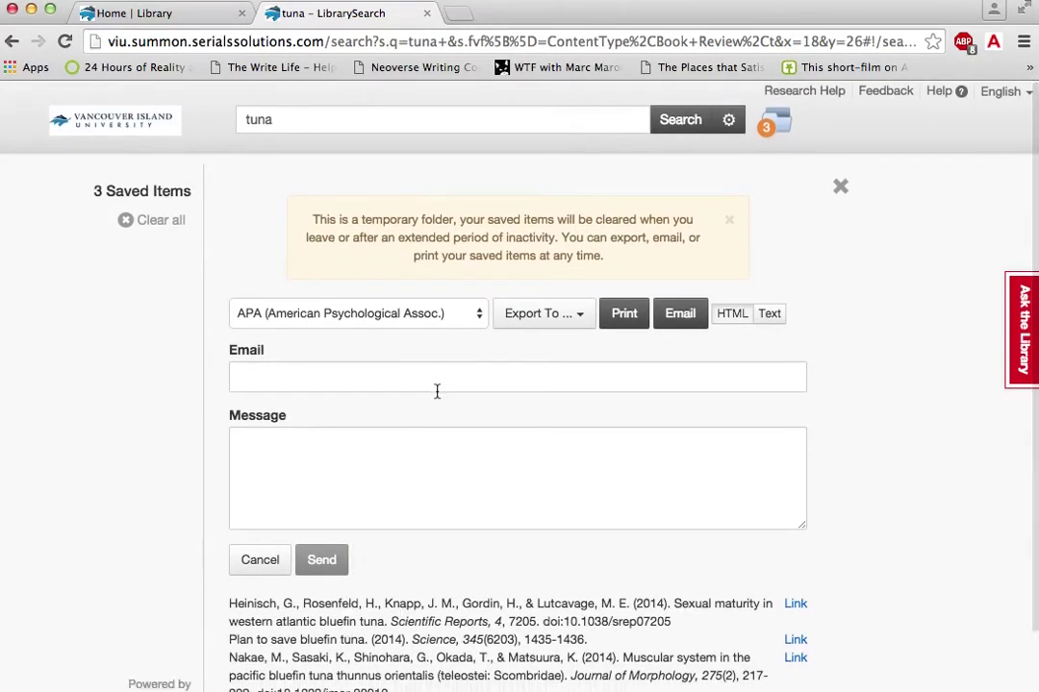
# Step: Append 'endangered' after 'tuna' in the search box
pyautogui.click(317, 119)
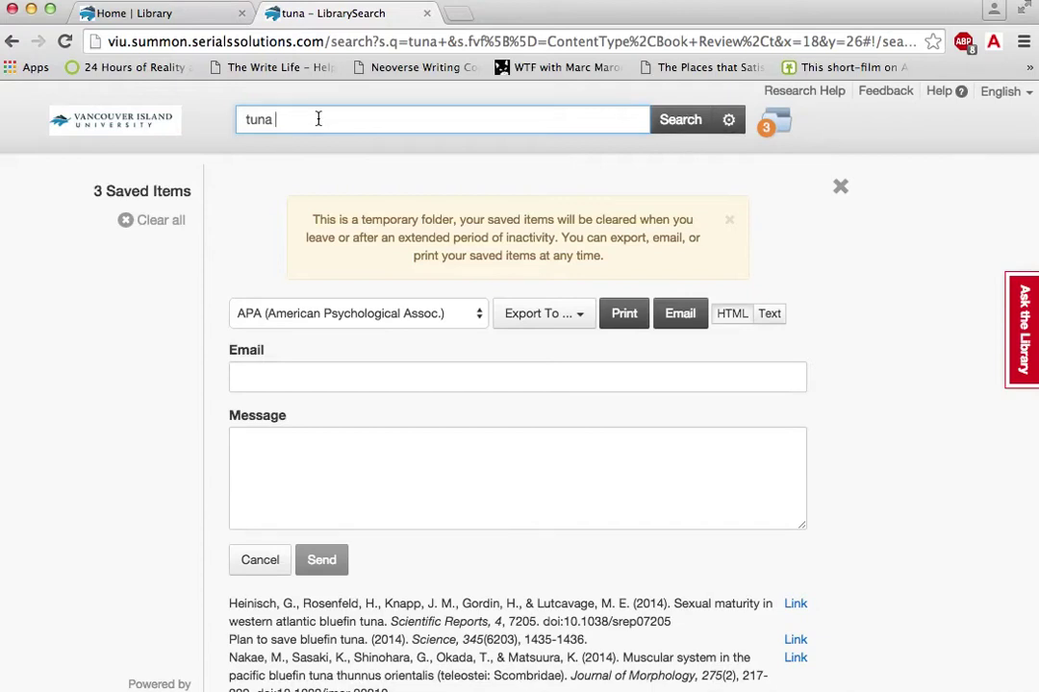
pyautogui.write('endange')
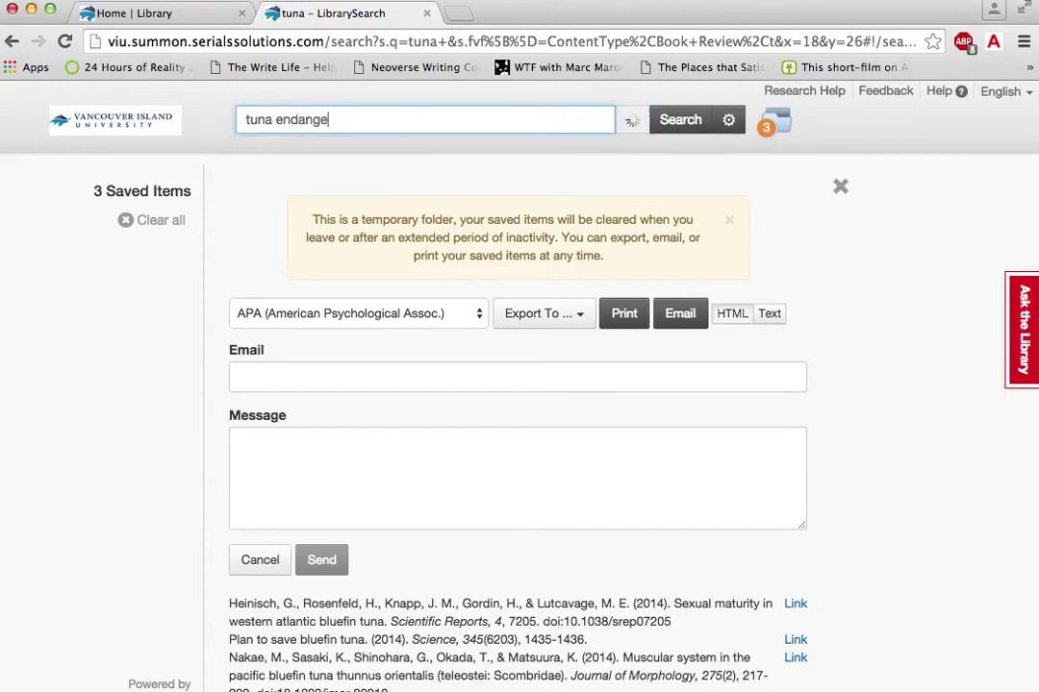
pyautogui.write('red')
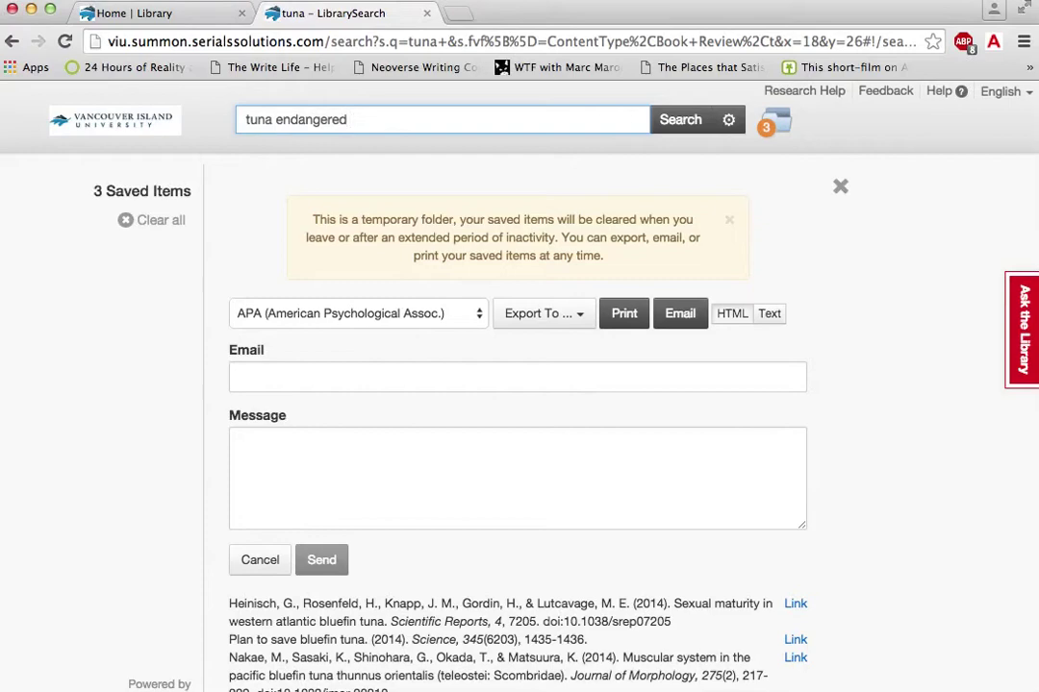
# Step: Run the 'tuna endangered' search and limit its 209 results to Full Text Online
pyautogui.click(677, 128)
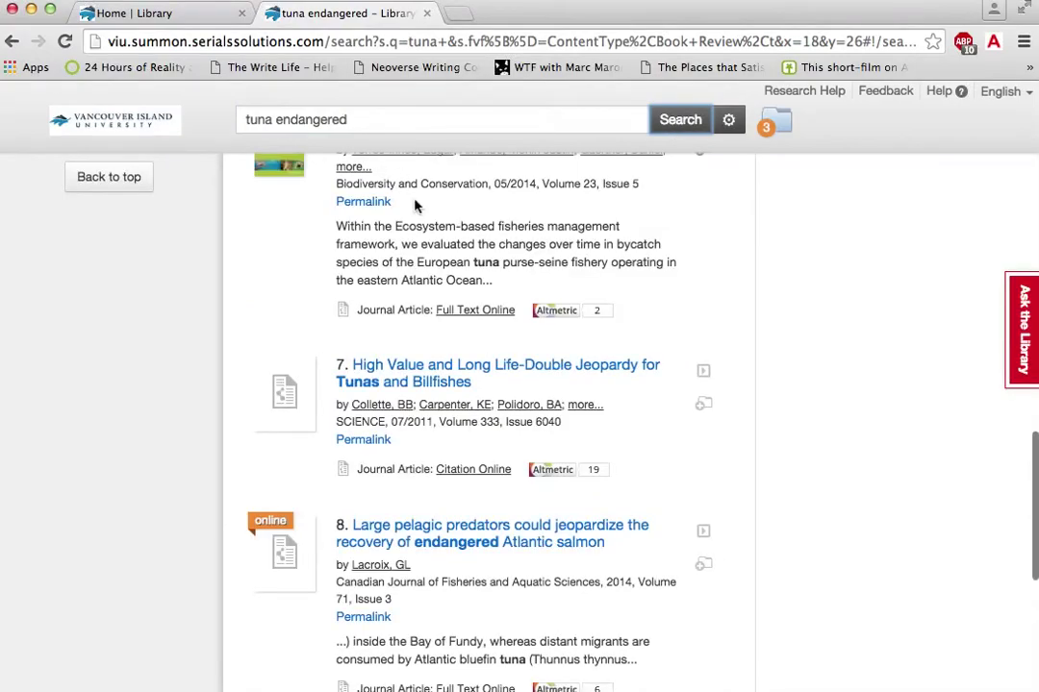
pyautogui.scroll(10, 416, 205)
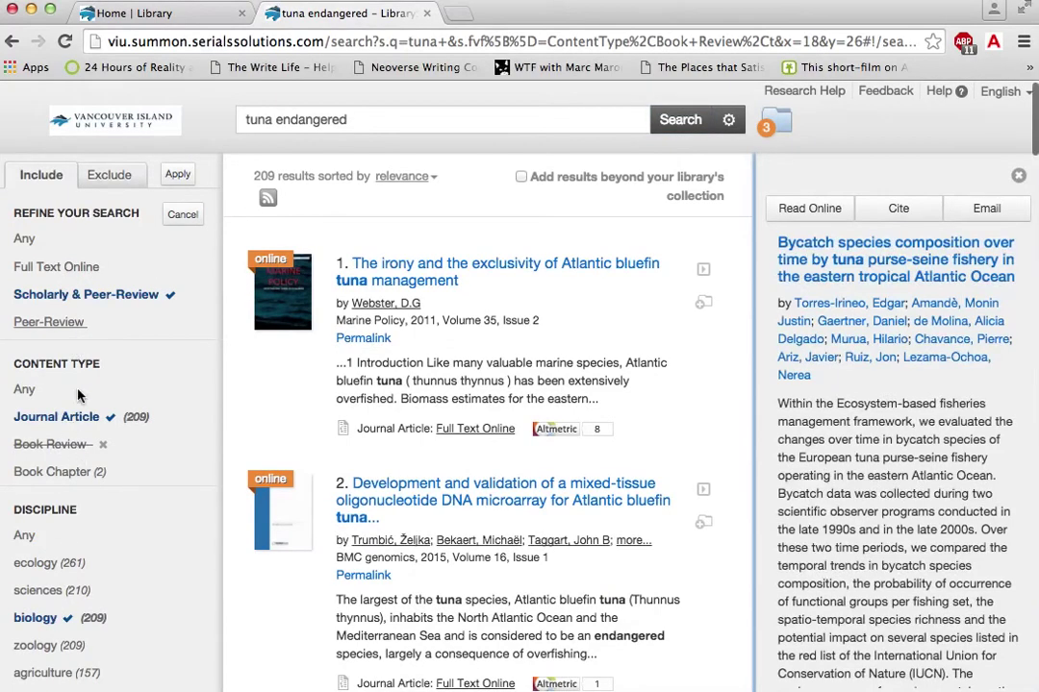
pyautogui.click(91, 271)
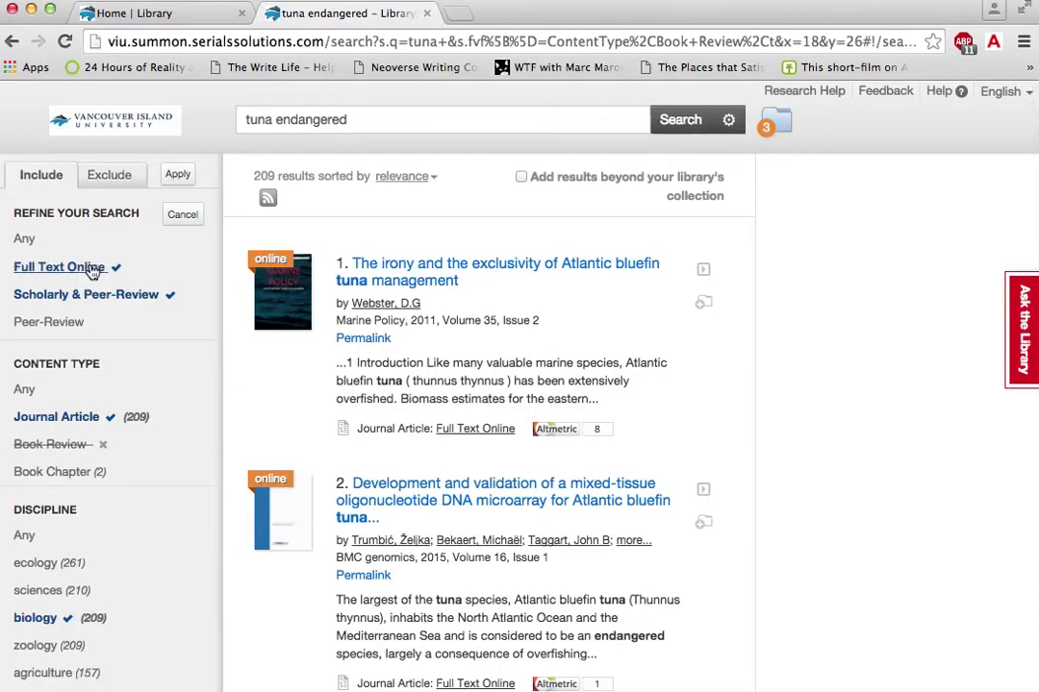